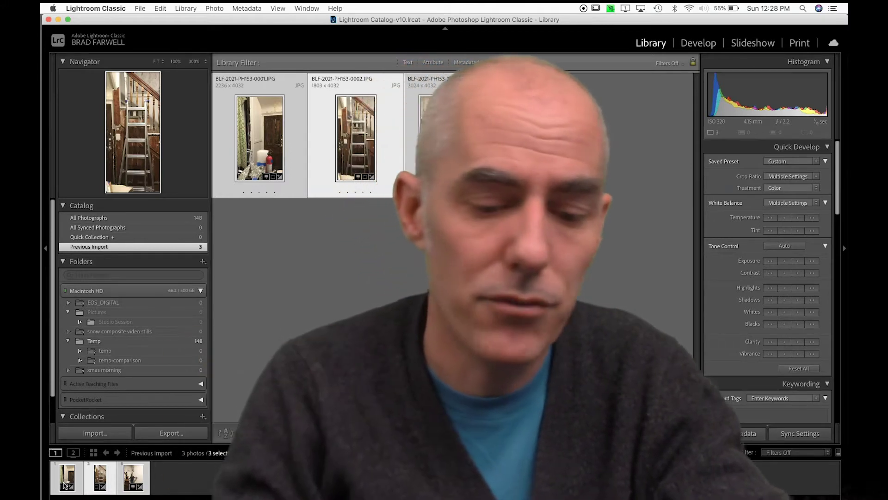
# Open the three selected photos as layers in a single Photoshop document and show it in full-screen mode
pyautogui.click(129, 483)
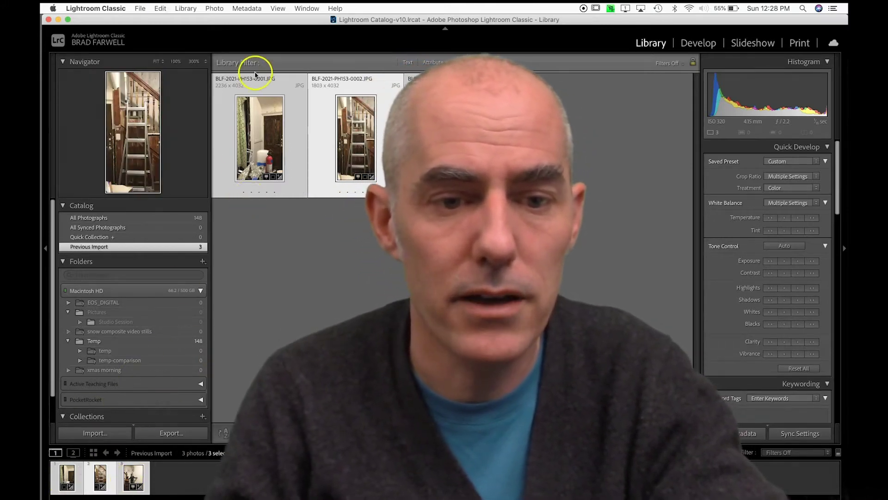
pyautogui.click(210, 8)
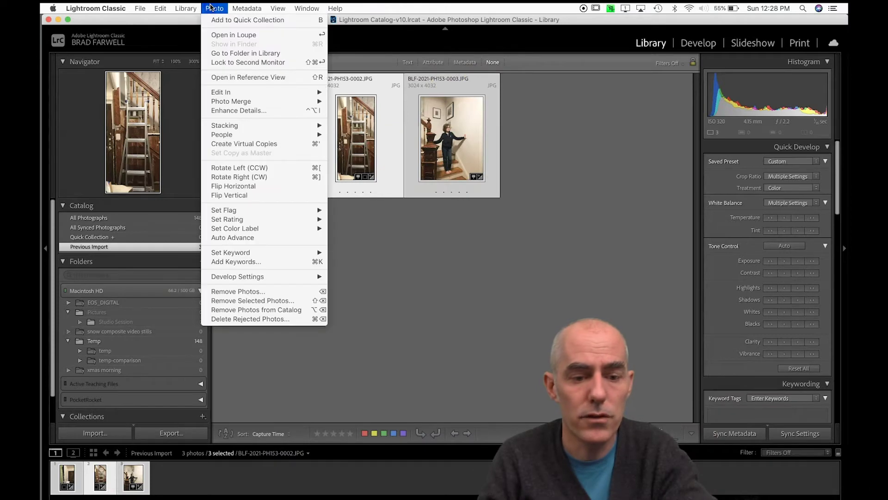
pyautogui.moveTo(228, 93)
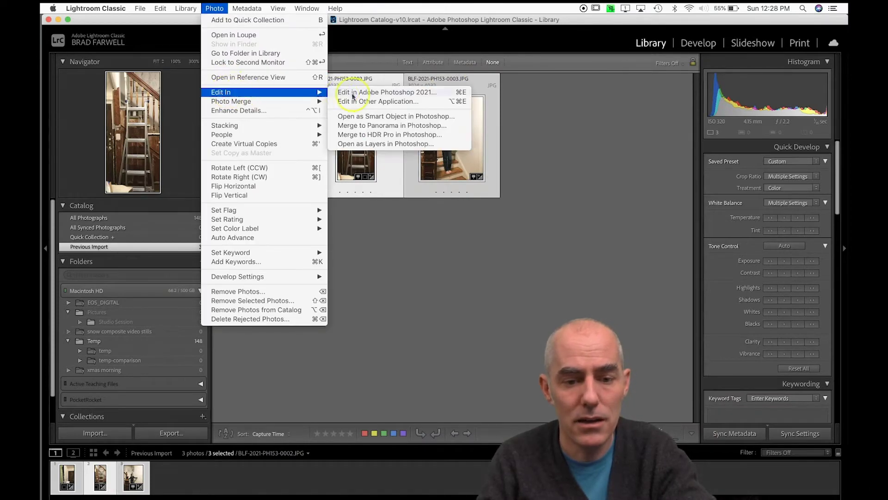
pyautogui.click(376, 145)
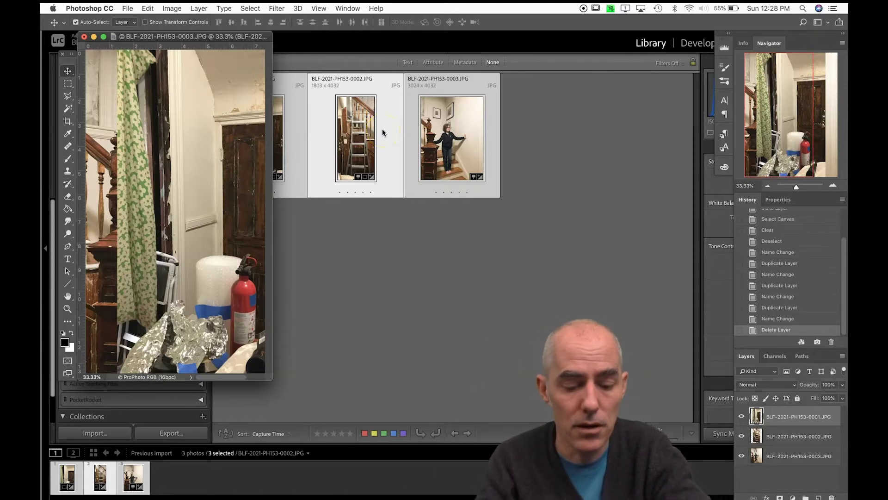
pyautogui.press('f')
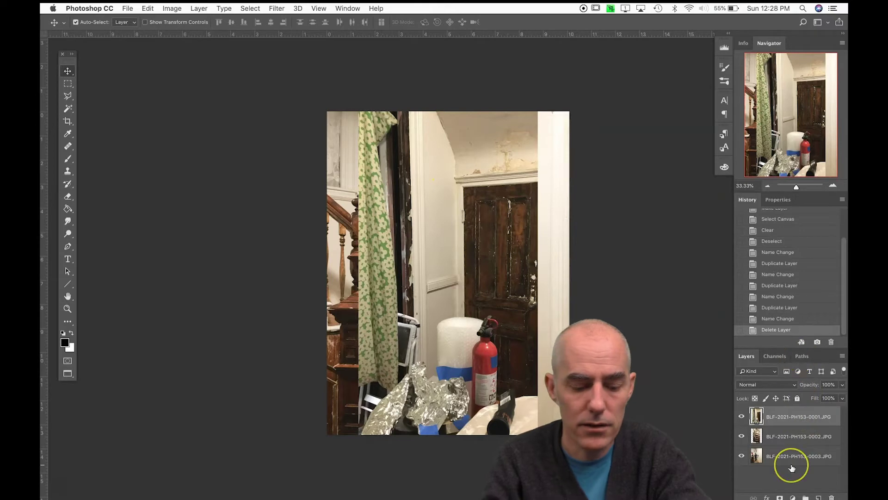
# Widen the canvas to 31 inches, keeping the anchor centred
pyautogui.press('super+alt+c')
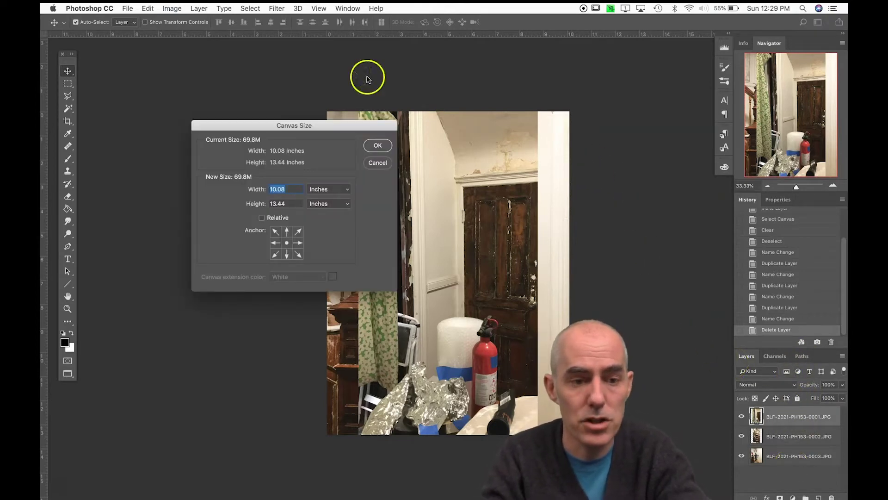
pyautogui.press('Escape')
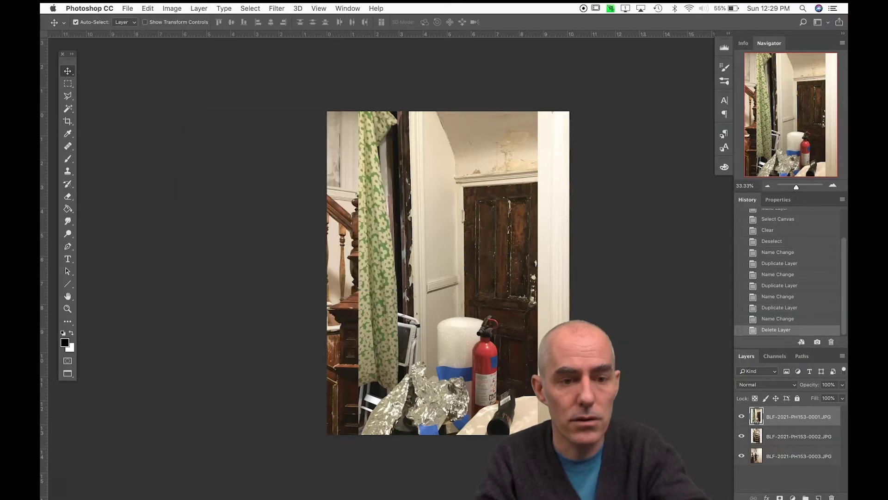
pyautogui.click(172, 9)
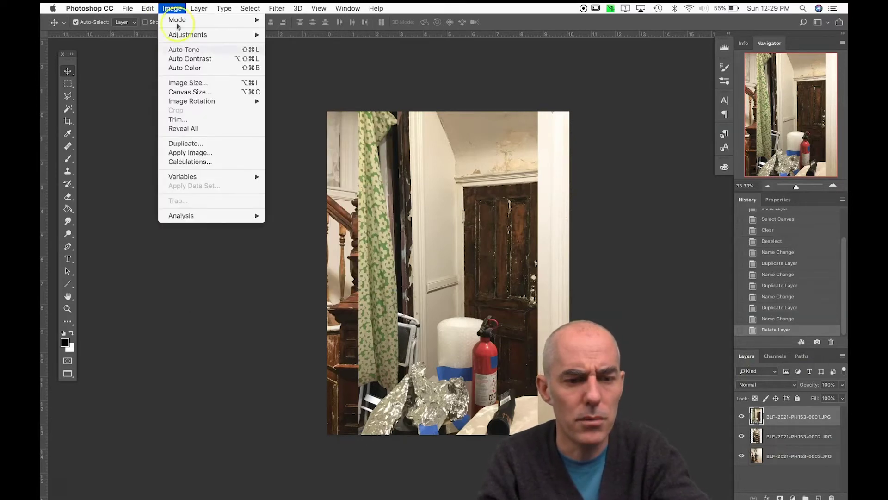
pyautogui.click(182, 93)
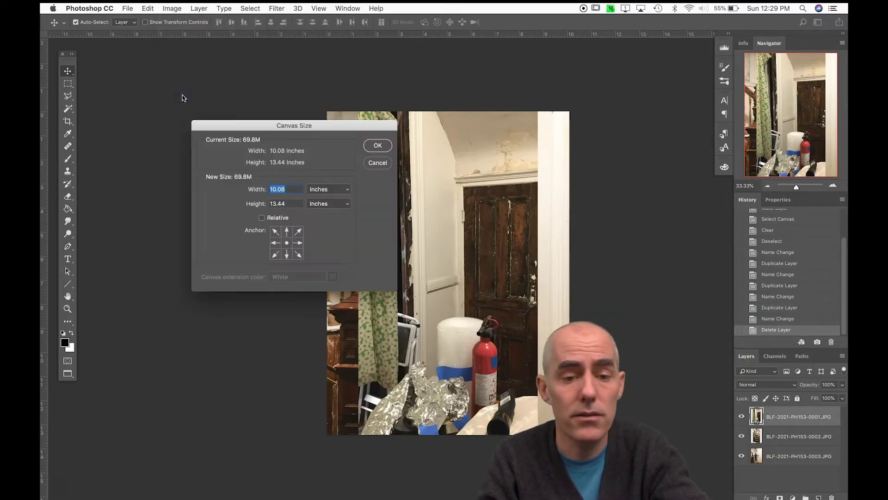
pyautogui.moveTo(257, 183); pyautogui.dragTo(285, 192)
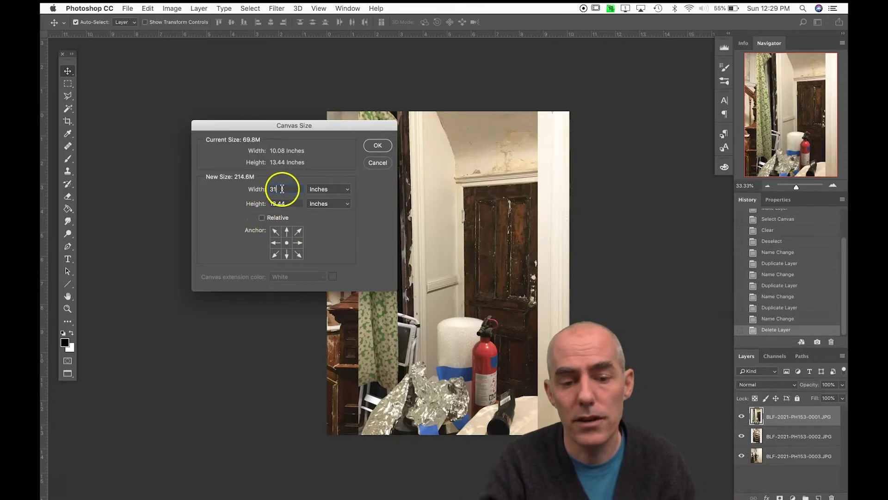
pyautogui.write('1')
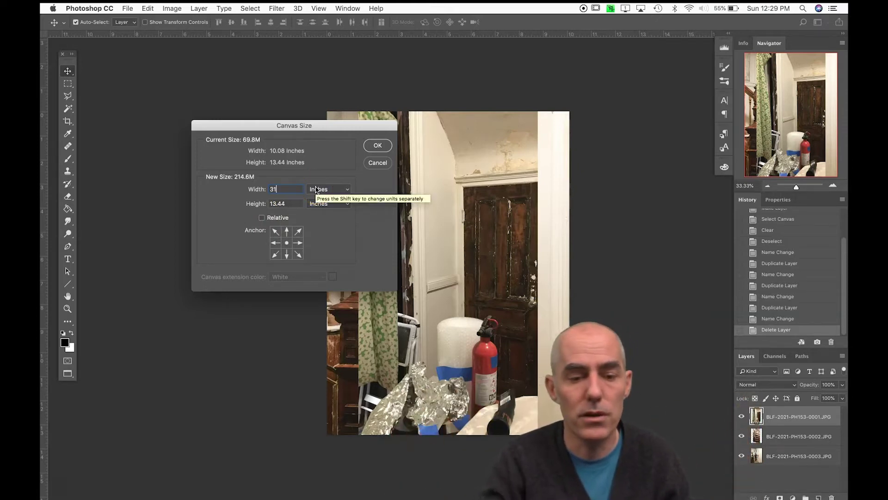
pyautogui.click(284, 191)
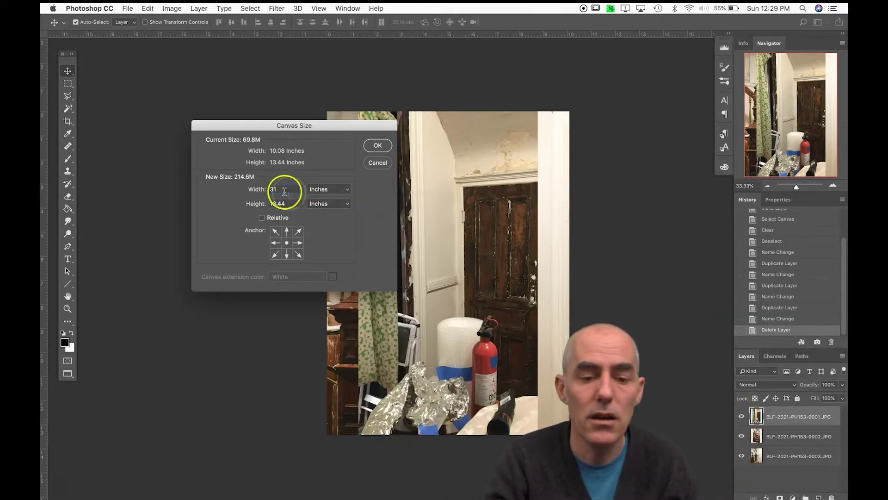
pyautogui.click(378, 145)
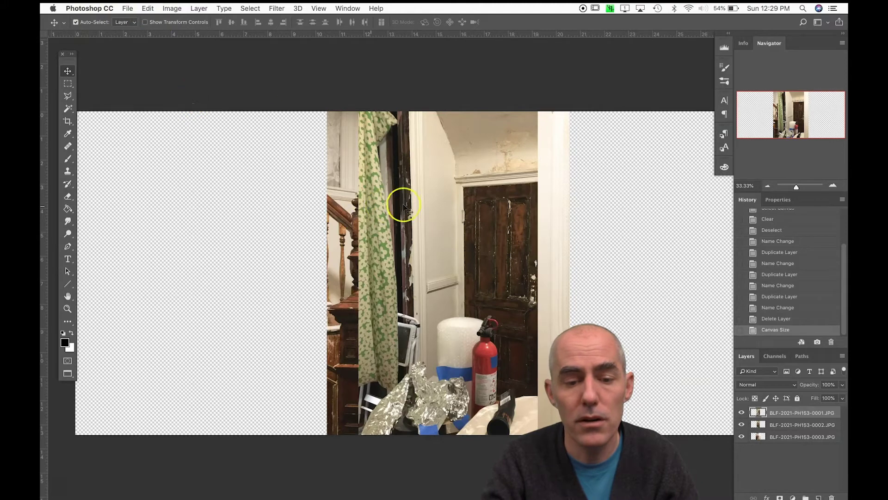
# Arrange the photos in a row of door, ladder and staircase, raising the ladder photo to match the door and leaving space before the staircase
pyautogui.moveTo(455, 225); pyautogui.dragTo(199, 234)
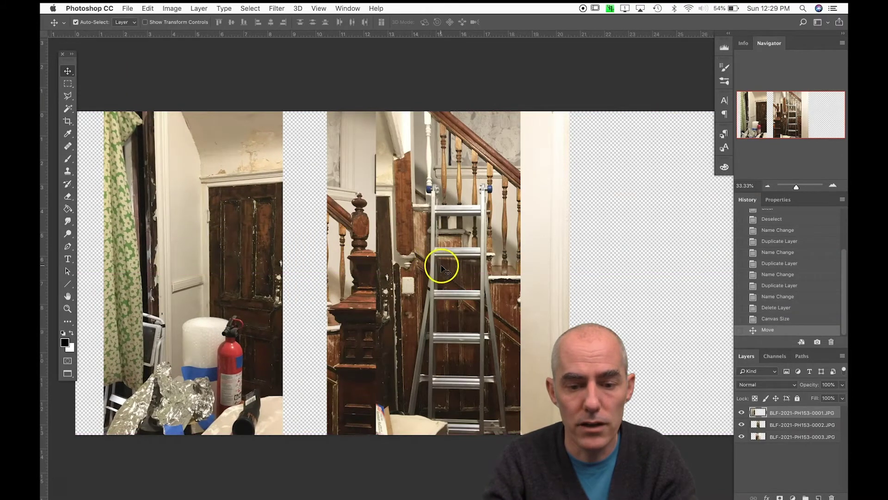
pyautogui.click(346, 256)
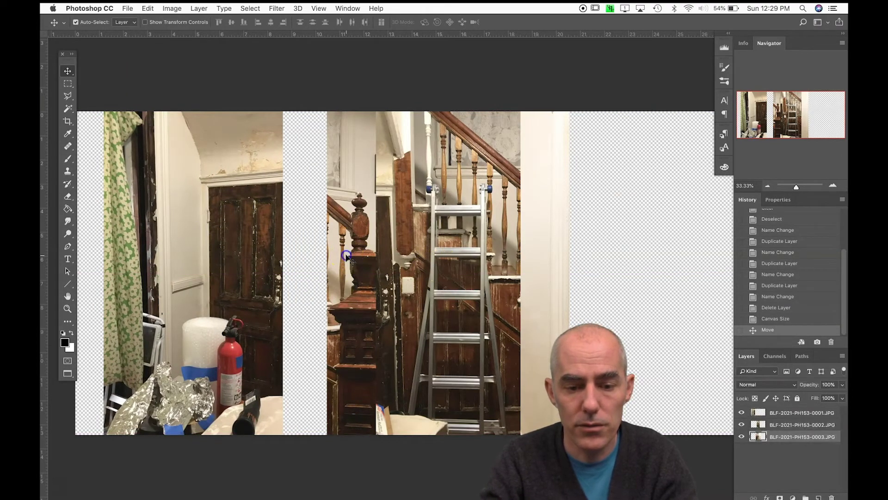
pyautogui.moveTo(347, 255); pyautogui.dragTo(529, 265)
pyautogui.click(439, 236)
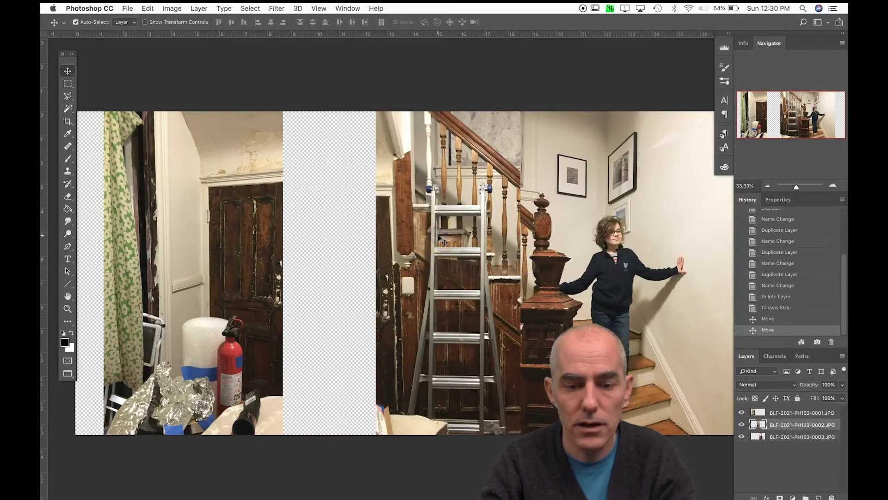
pyautogui.moveTo(439, 237); pyautogui.dragTo(353, 236)
pyautogui.moveTo(547, 208); pyautogui.dragTo(510, 204)
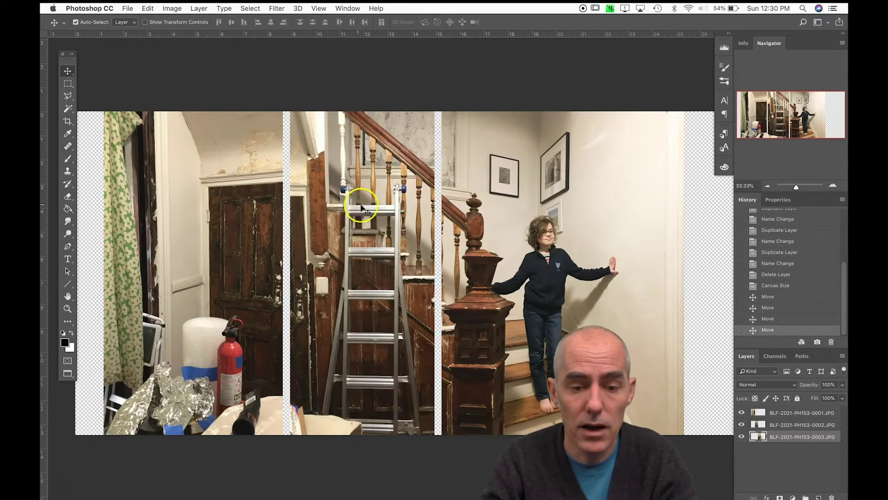
pyautogui.moveTo(341, 206)
pyautogui.mouseDown()
pyautogui.moveTo(333, 204)
pyautogui.moveTo(339, 191)
pyautogui.mouseUp()
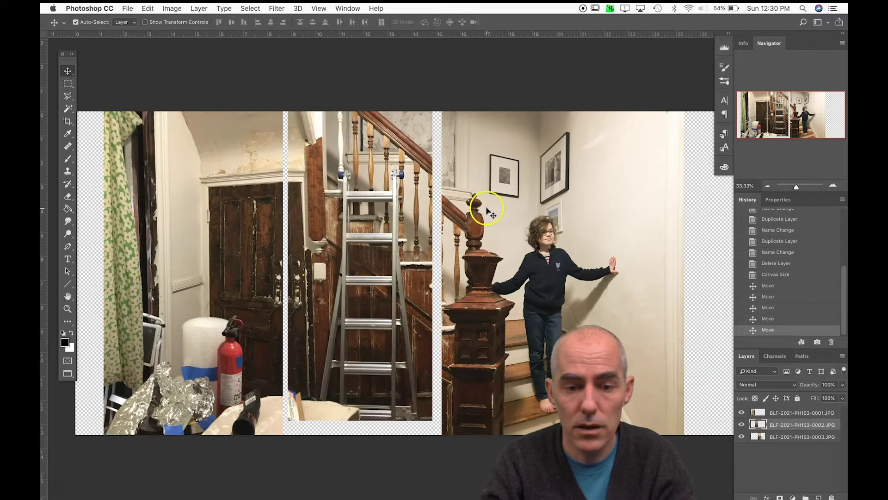
pyautogui.moveTo(487, 211); pyautogui.dragTo(577, 195)
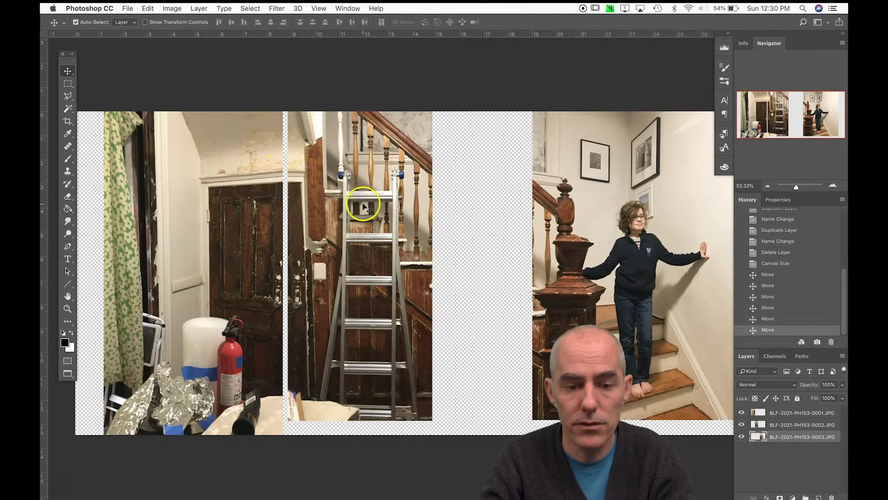
# Enlarge the ladder photo layer proportionally to about 108% with Free Transform and nudge it into line with the door photo
pyautogui.click(363, 204)
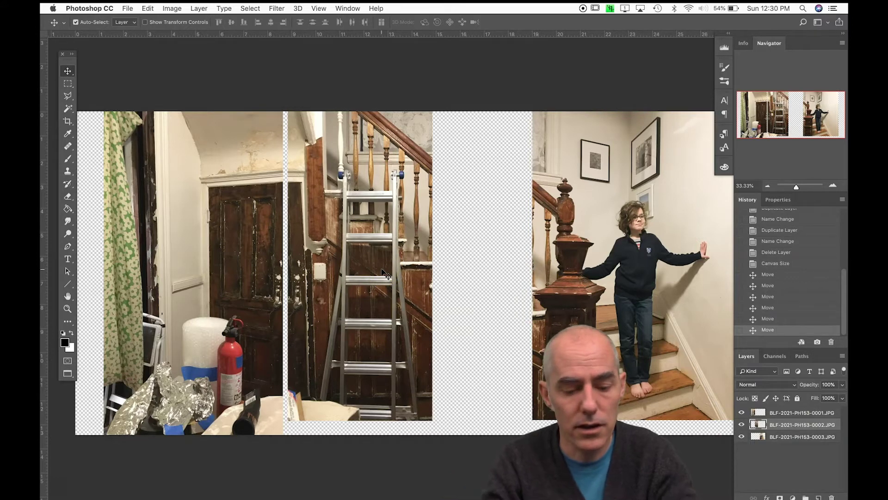
pyautogui.press('super+t')
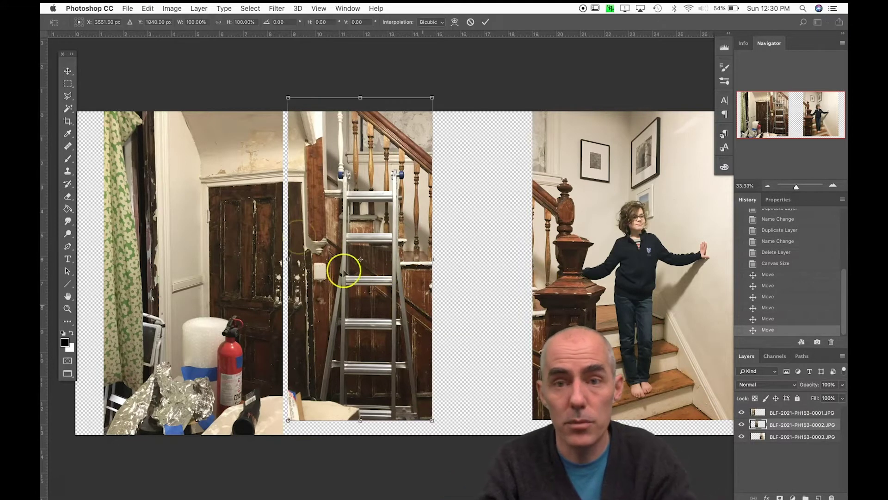
pyautogui.press('Escape')
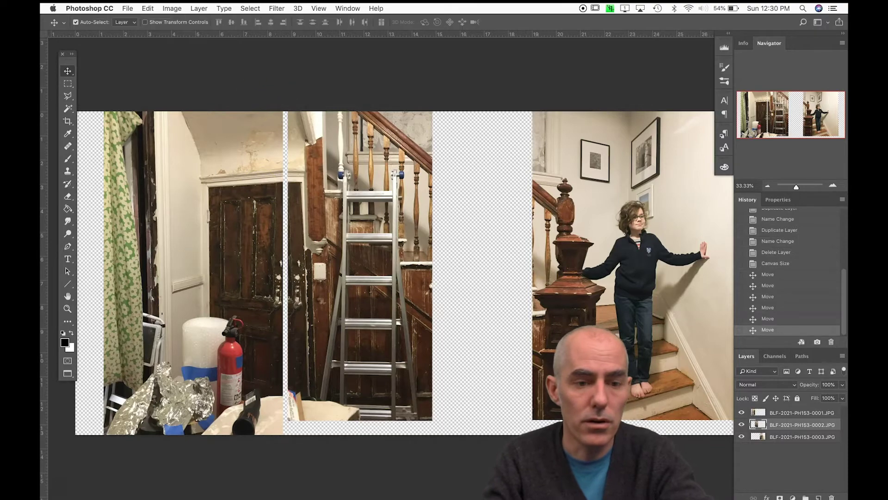
pyautogui.click(147, 8)
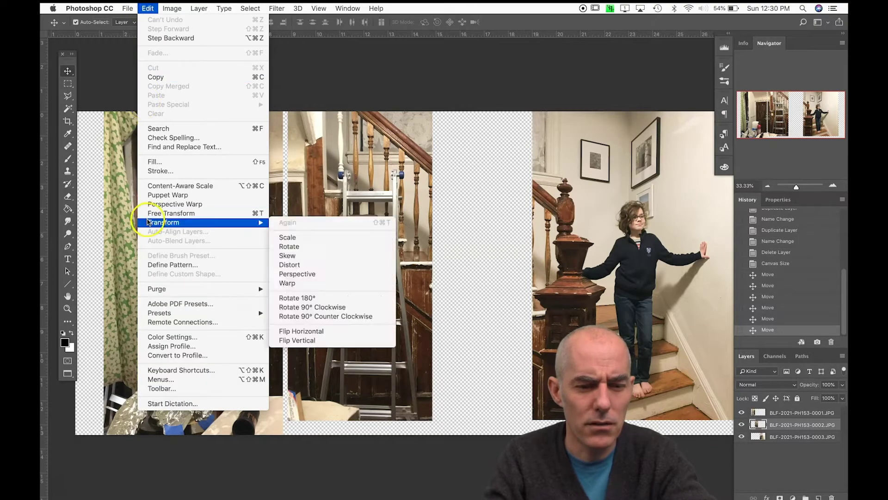
pyautogui.click(149, 213)
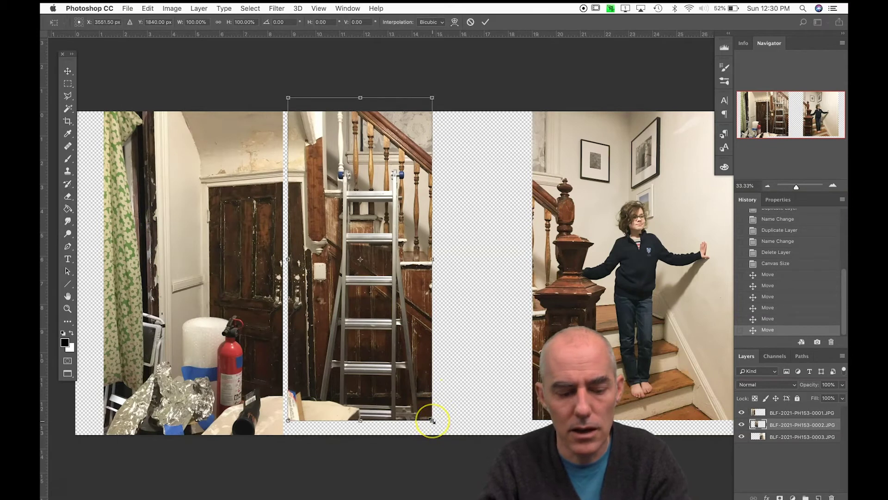
pyautogui.moveTo(432, 421); pyautogui.dragTo(455, 443)
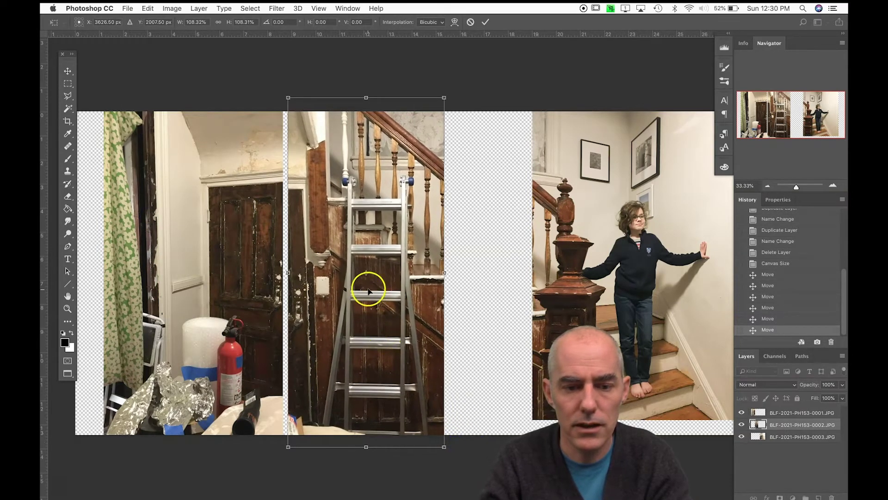
pyautogui.moveTo(381, 258); pyautogui.dragTo(384, 255)
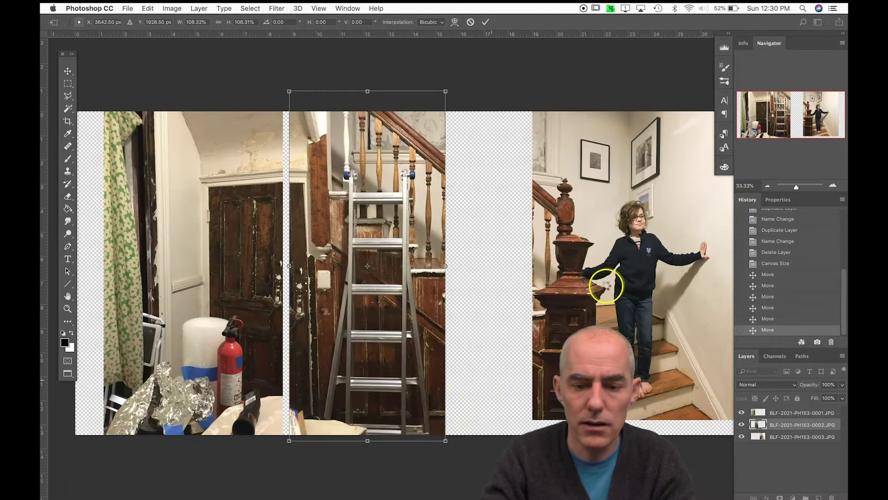
pyautogui.press('Return')
# Move the staircase photo beside the ladder photo and enlarge it proportionally to about 116% so the banister lines match
pyautogui.moveTo(603, 278); pyautogui.dragTo(525, 263)
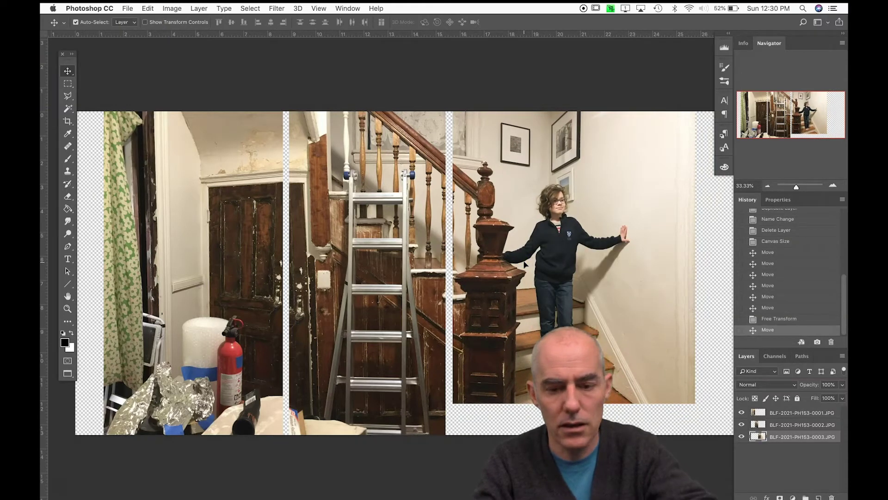
pyautogui.press('super+t')
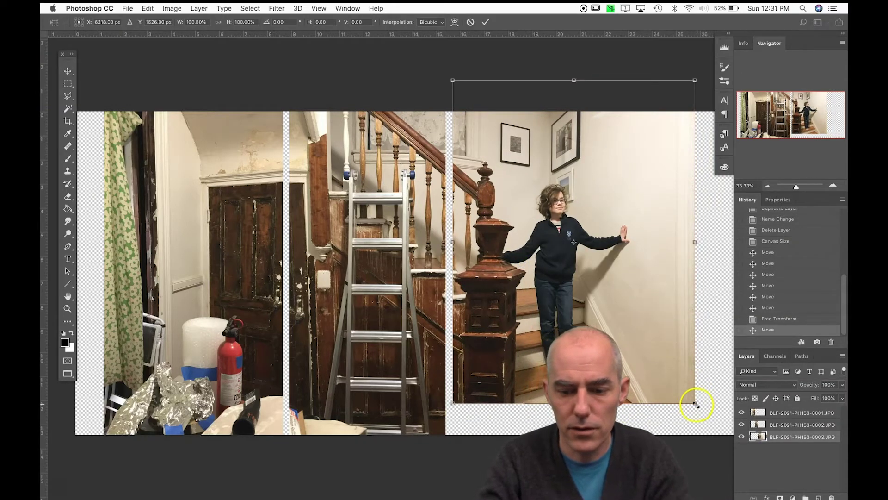
pyautogui.moveTo(696, 405); pyautogui.dragTo(726, 441)
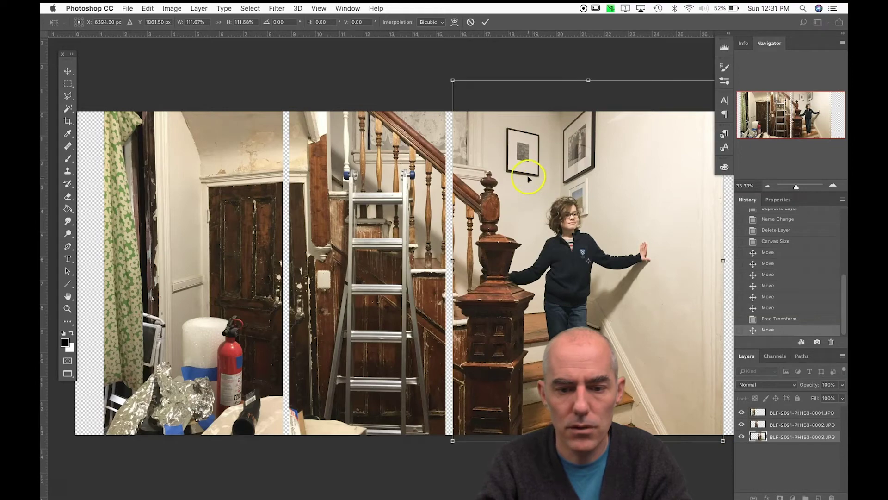
pyautogui.hscroll(6, 552, 146)
pyautogui.scroll(1, 551, 146)
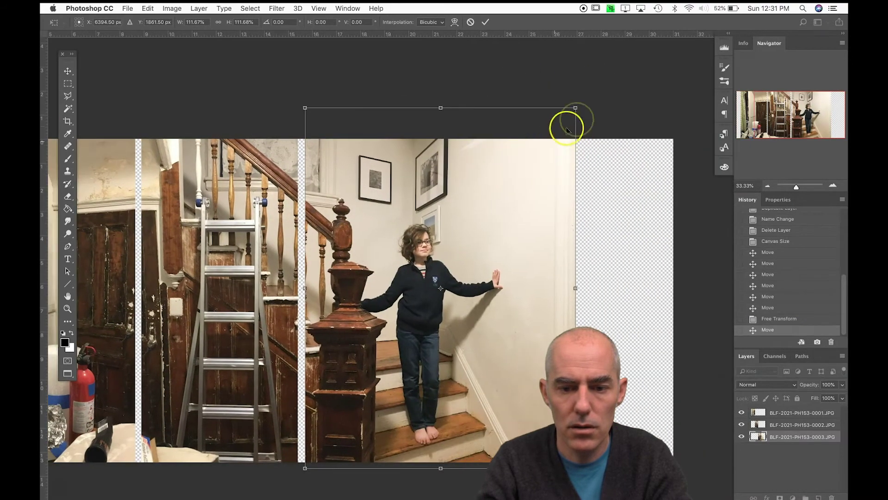
pyautogui.moveTo(575, 108); pyautogui.dragTo(586, 94)
pyautogui.scroll(-1, 472, 230)
pyautogui.scroll(-3, 473, 230)
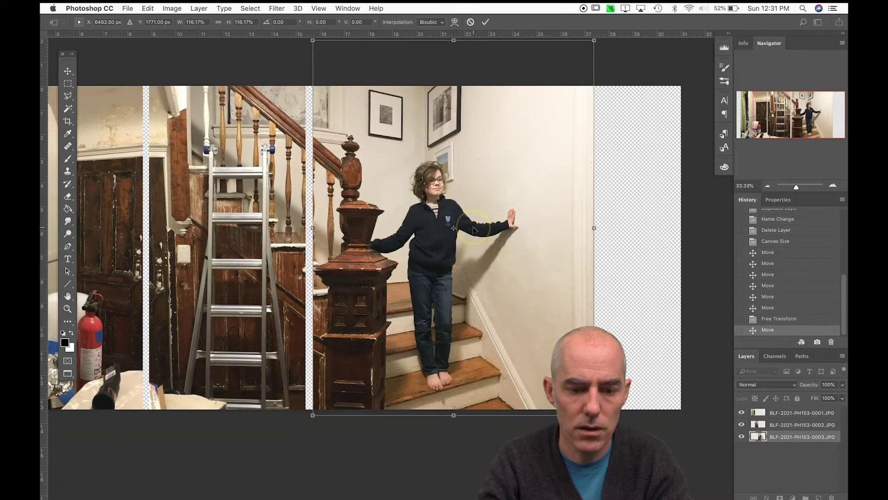
pyautogui.hscroll(-10, 473, 230)
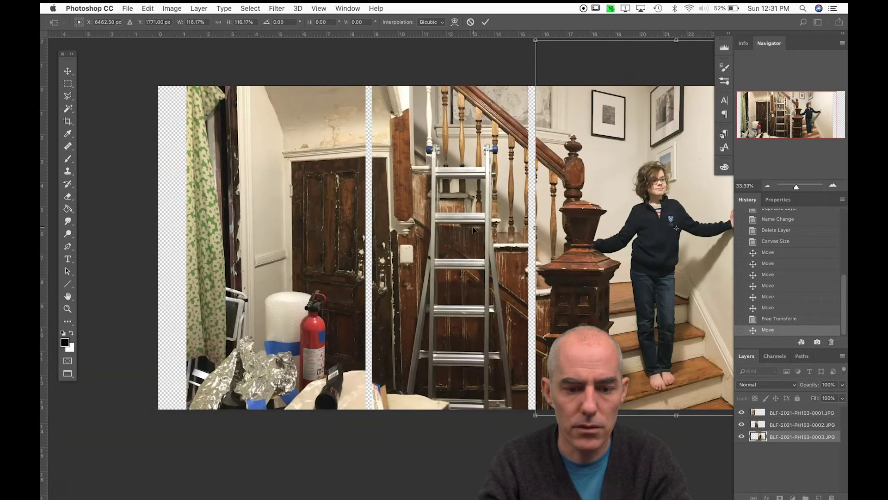
pyautogui.scroll(4, 473, 230)
pyautogui.hscroll(6, 473, 230)
pyautogui.scroll(-1, 473, 229)
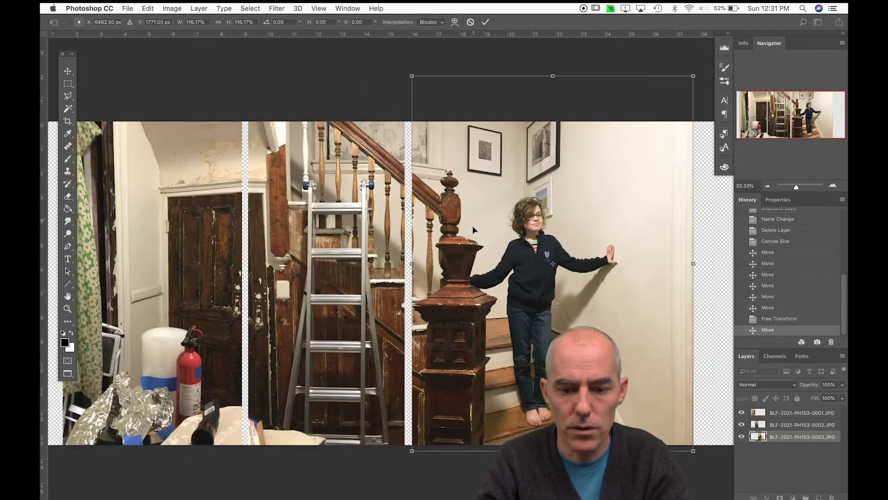
pyautogui.press('Return')
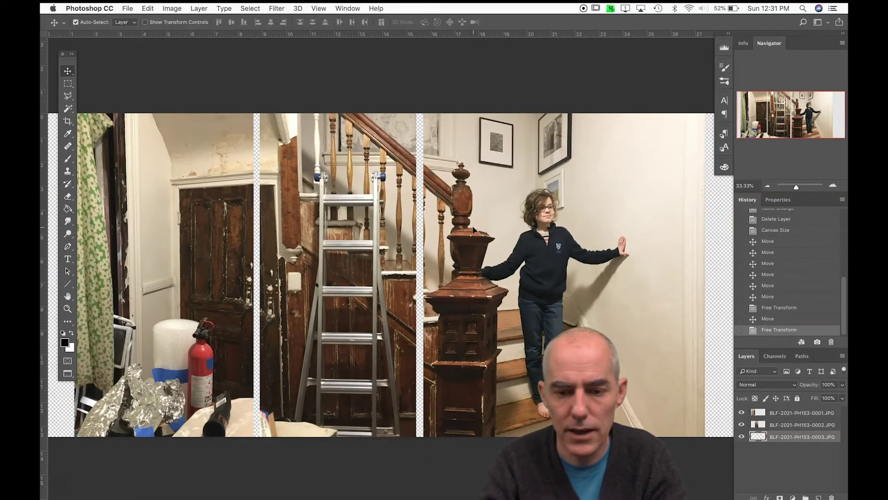
pyautogui.hscroll(-2, 473, 230)
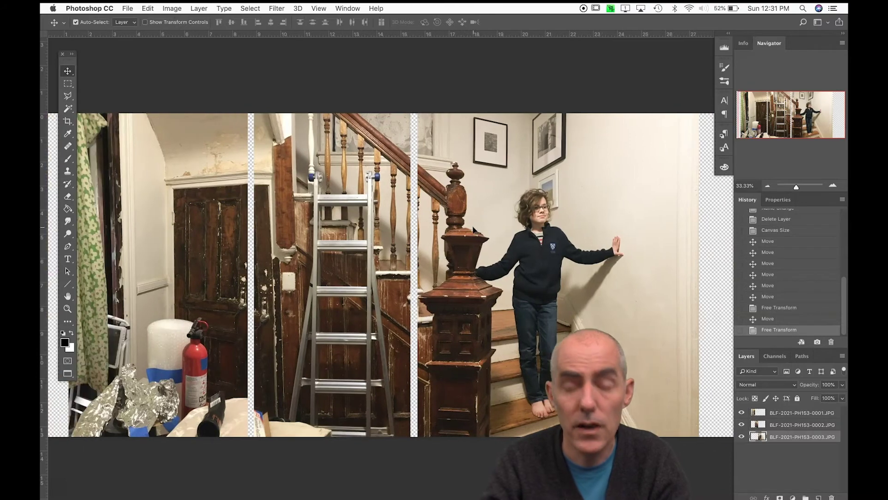
# Crop the composite at both ends to remove the empty transparent strips beside the door photo and the staircase photo
pyautogui.hscroll(-2, 473, 230)
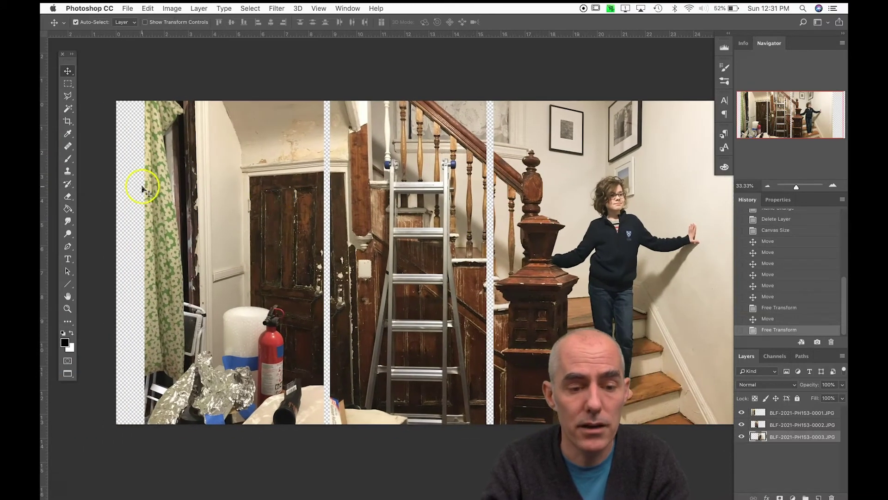
pyautogui.hscroll(15, 303, 224)
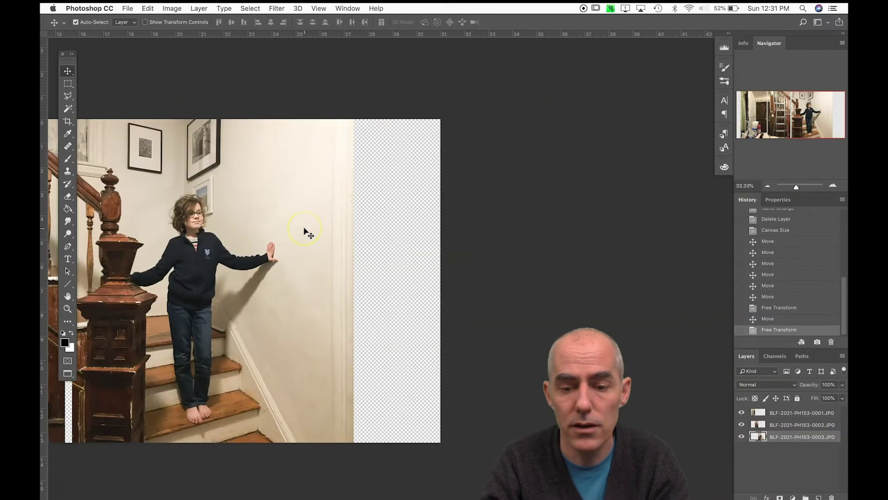
pyautogui.hscroll(-6, 307, 232)
pyautogui.press('c')
pyautogui.hscroll(5, 283, 226)
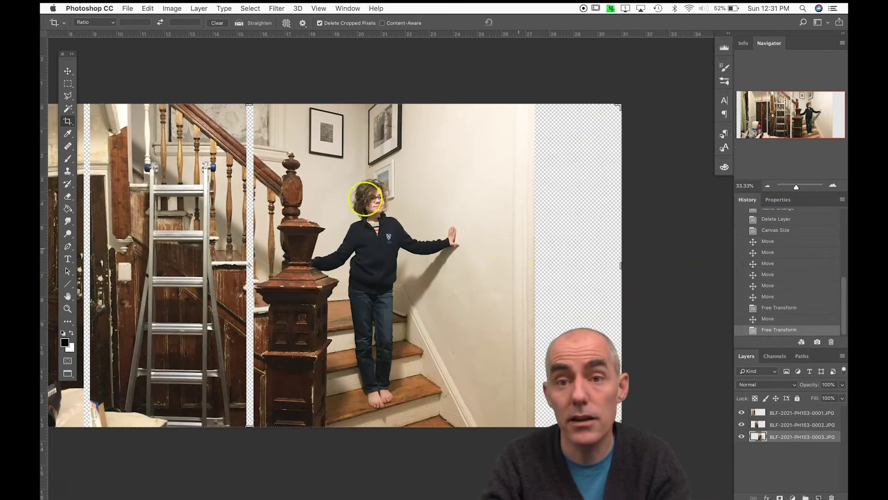
pyautogui.click(67, 121)
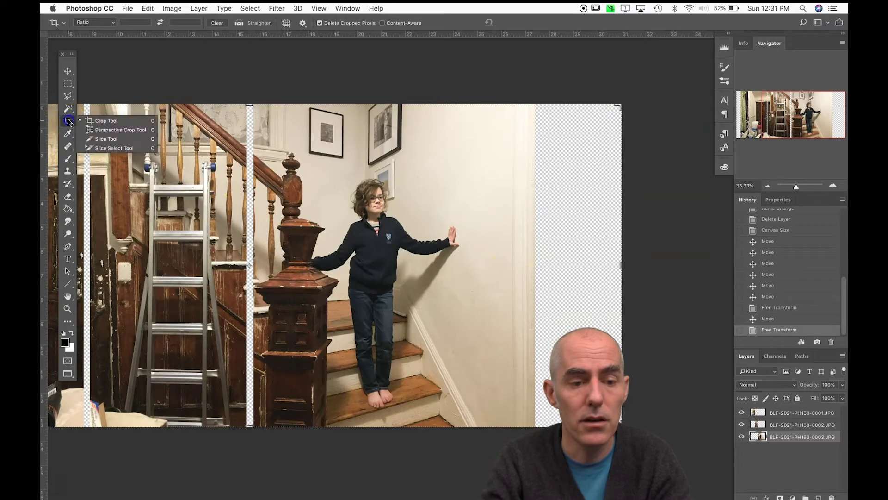
pyautogui.click(111, 120)
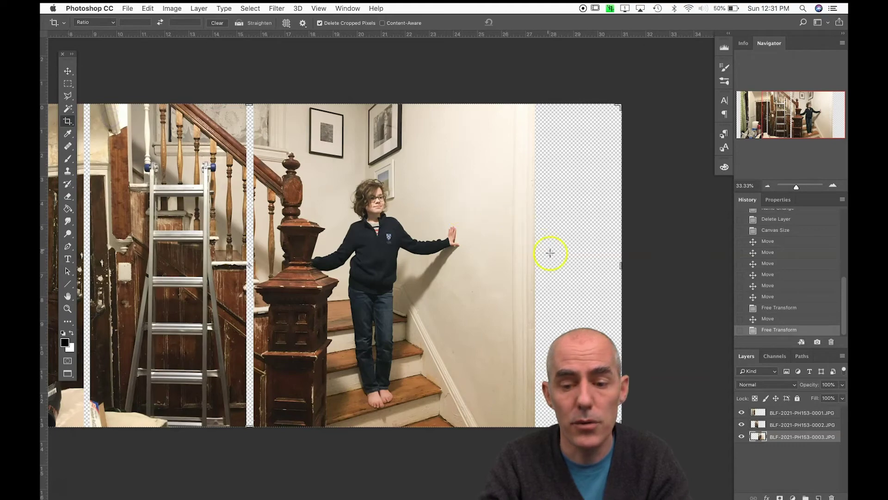
pyautogui.moveTo(622, 265); pyautogui.dragTo(580, 265)
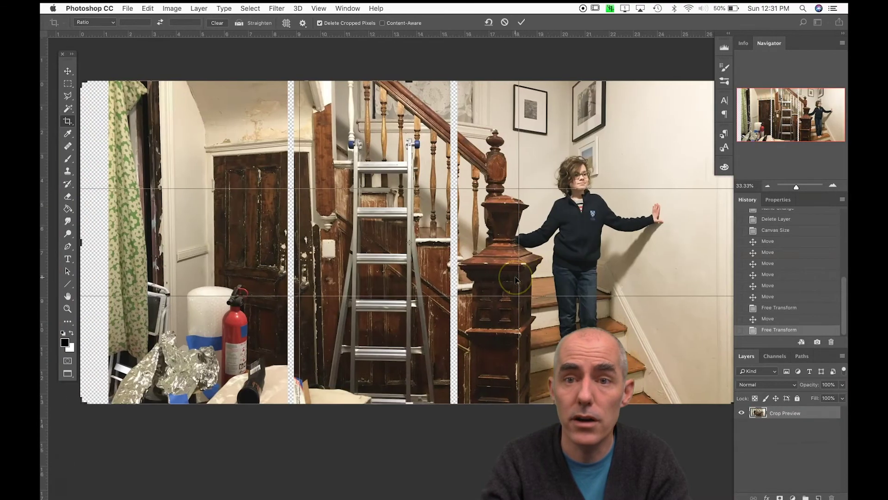
pyautogui.moveTo(89, 208); pyautogui.dragTo(215, 216)
pyautogui.press('super+r')
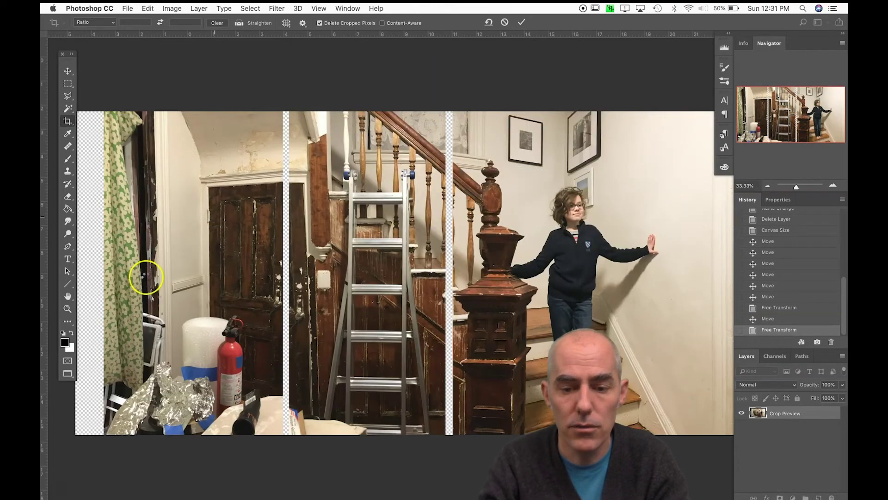
pyautogui.press('Return')
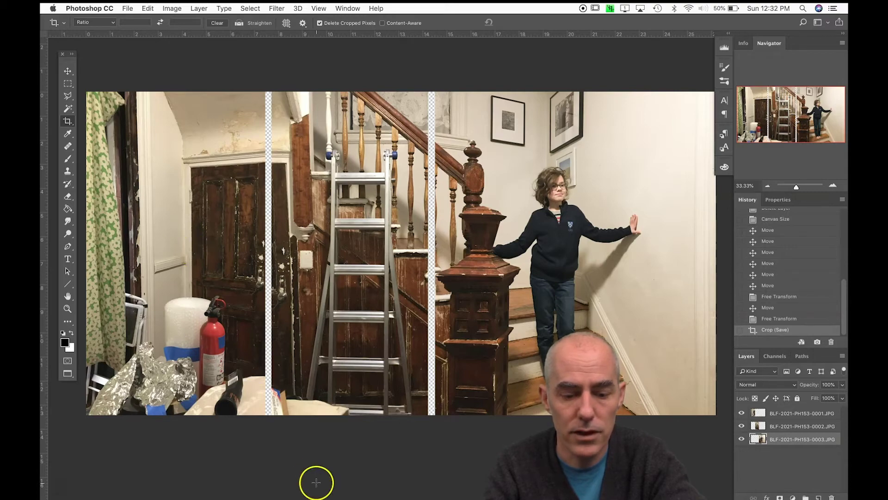
# Switch to Lightroom Classic and open the composite BLF-2021-PH153-0001.psd from the previous import in the enlarged single-photo view
pyautogui.moveTo(290, 491)
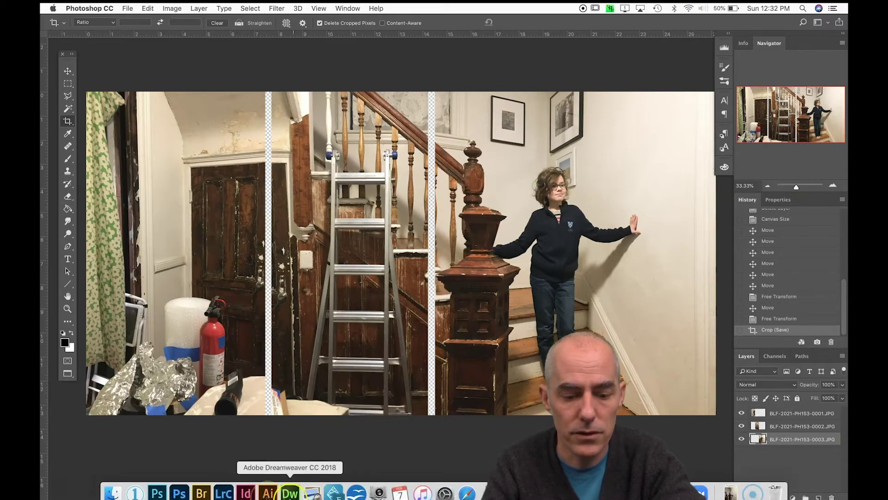
pyautogui.click(220, 494)
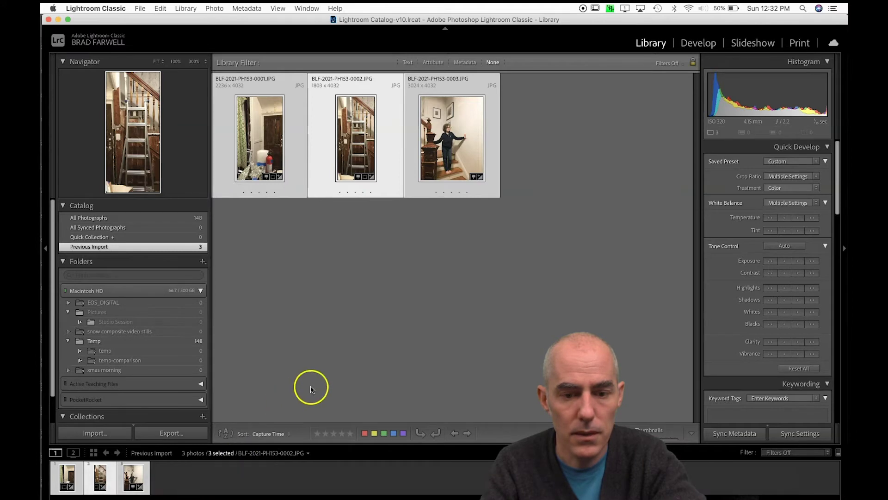
pyautogui.click(137, 219)
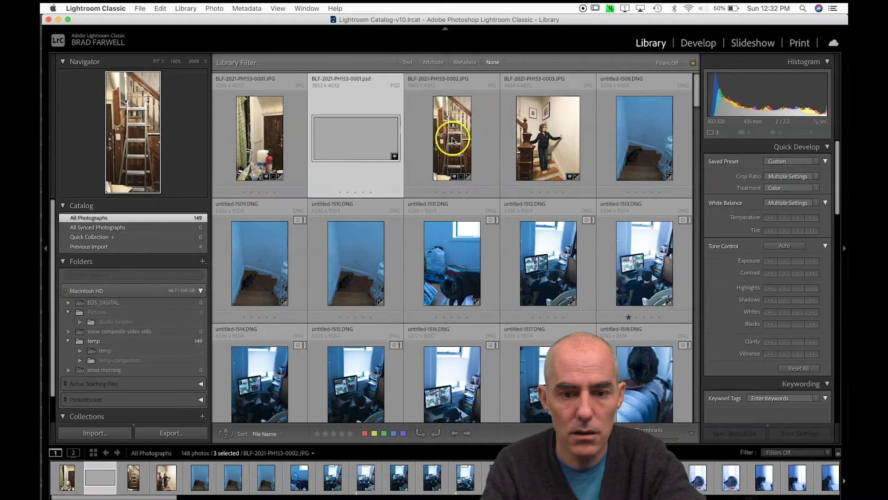
pyautogui.click(160, 246)
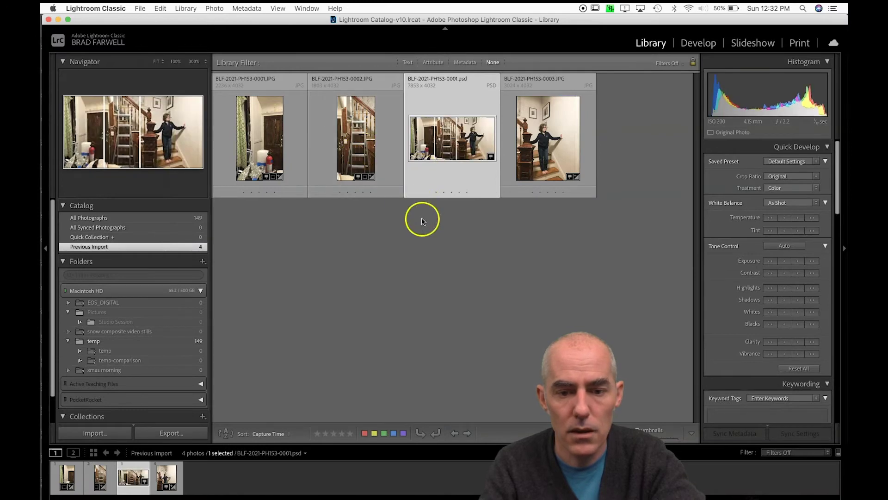
pyautogui.doubleClick(429, 146)
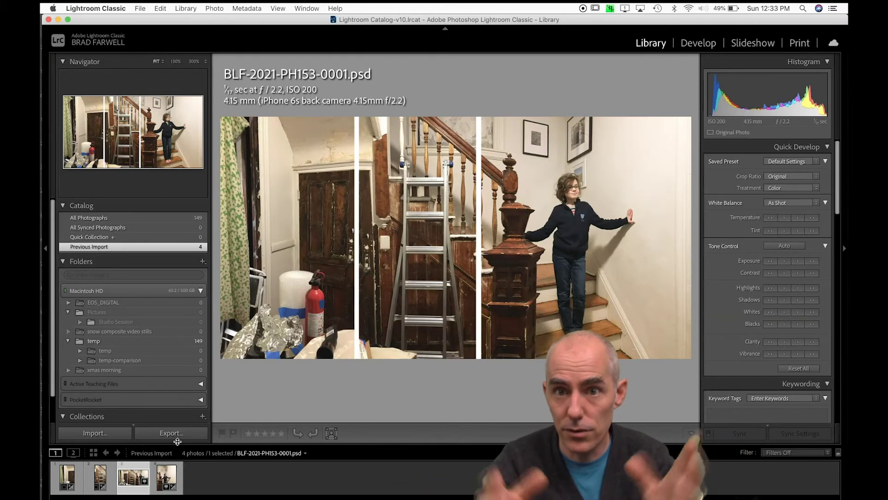
# Open the export settings for the composite and choose the PH152 Export Naming template for renaming the file
pyautogui.click(163, 433)
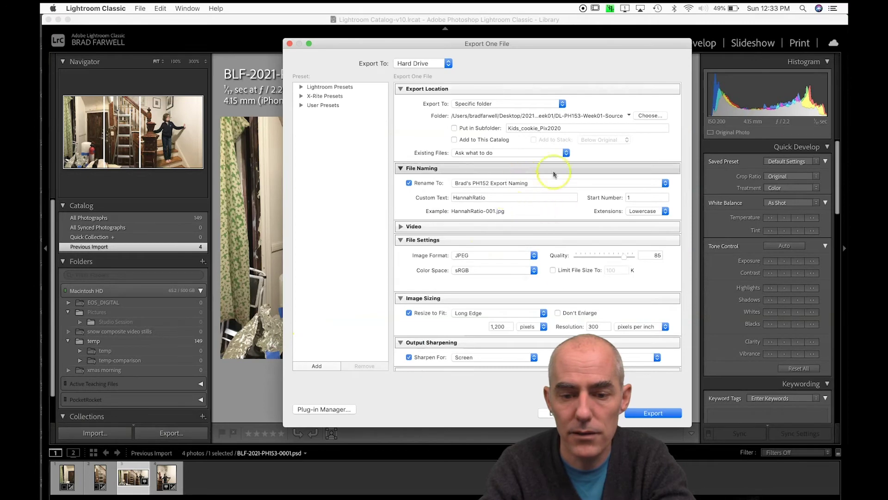
pyautogui.click(500, 183)
pyautogui.click(499, 191)
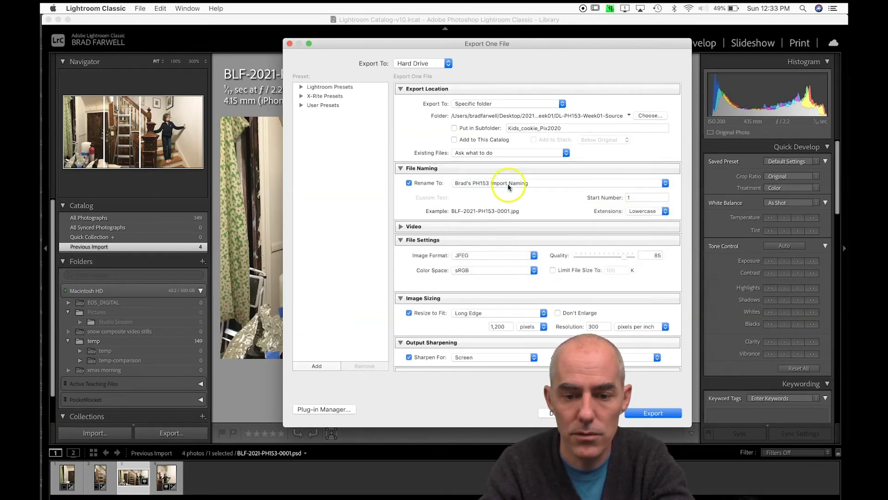
pyautogui.click(508, 185)
pyautogui.click(508, 176)
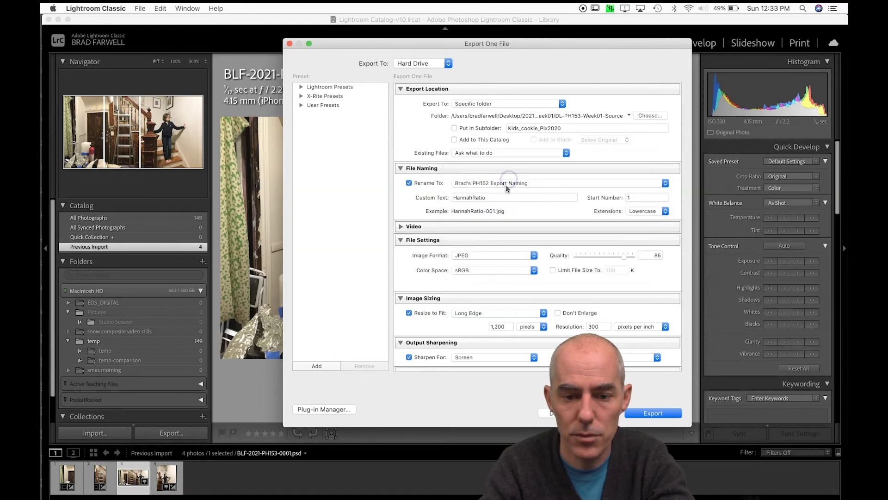
# Set the custom naming text to the photographer's last and first name followed by PH153-Exc03, separated by hyphens
pyautogui.click(504, 194)
pyautogui.write('Br')
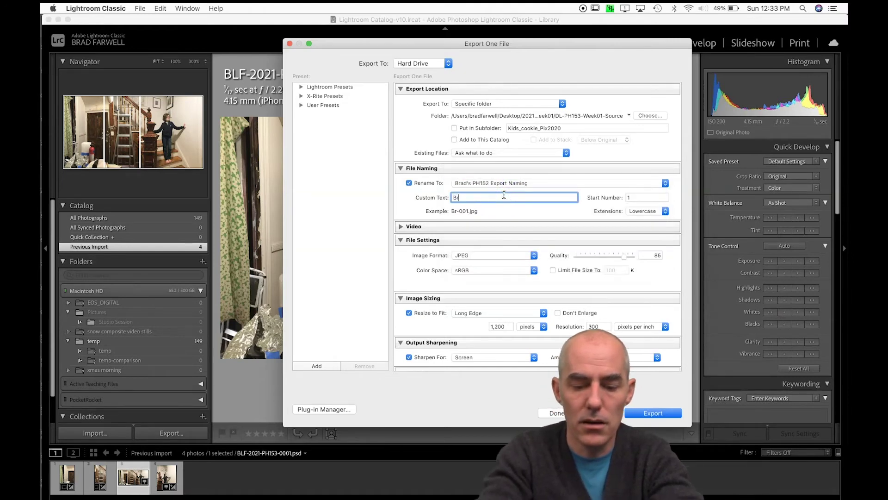
pyautogui.write("ad'")
pyautogui.press('BackSpace')
pyautogui.press('BackSpace')
pyautogui.press('BackSpace')
pyautogui.press('BackSpace')
pyautogui.press('BackSpace')
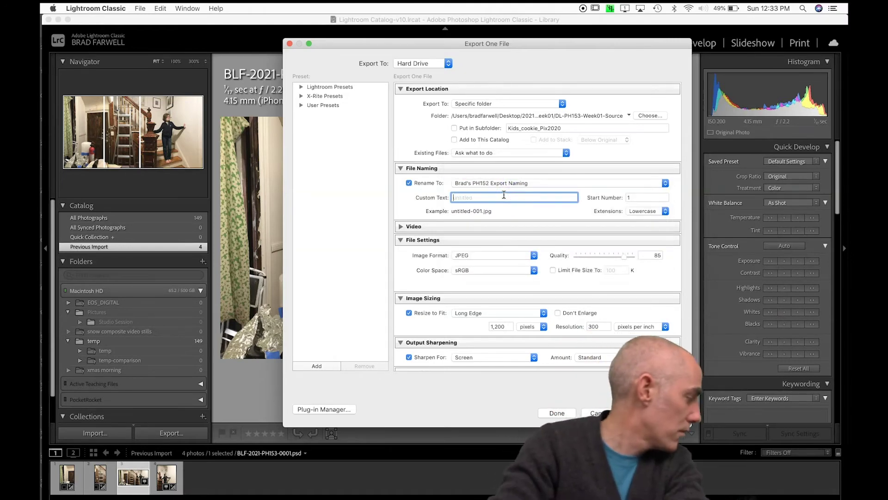
pyautogui.write('Farwell')
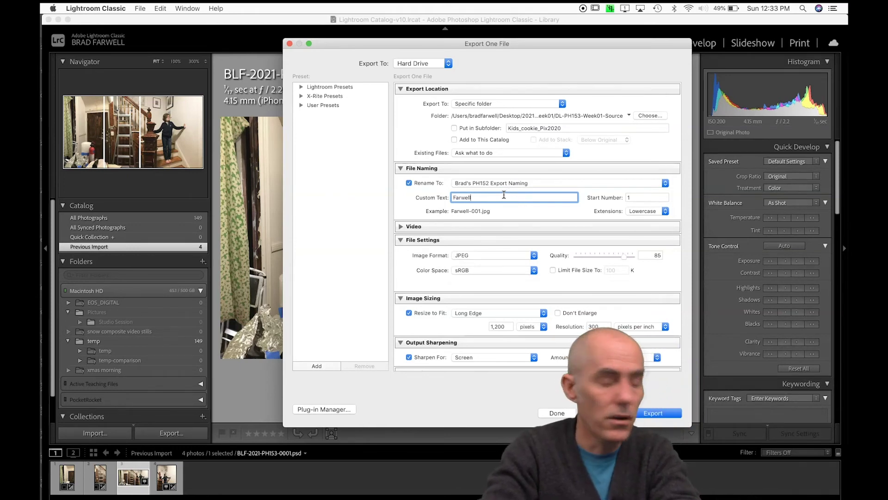
pyautogui.write('-')
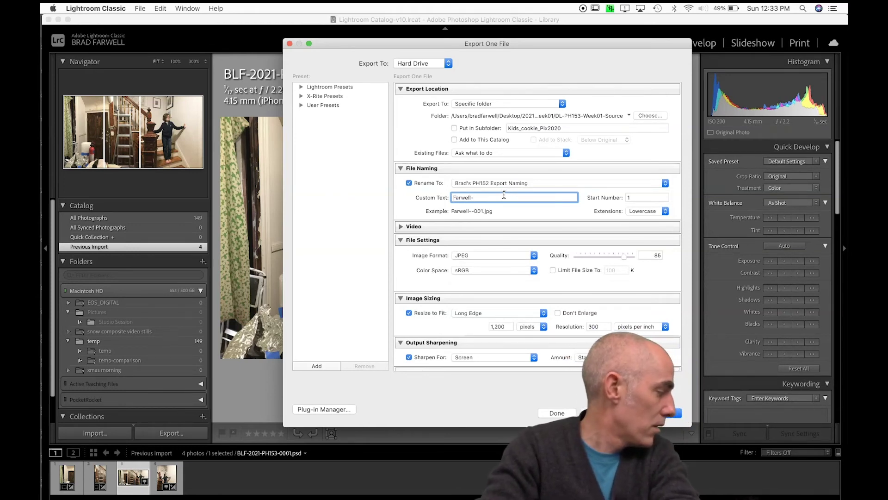
pyautogui.write('bgr')
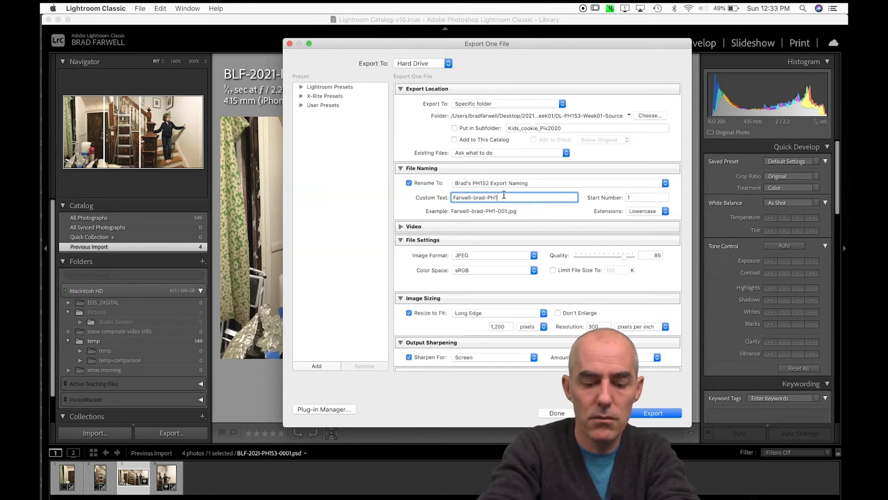
pyautogui.write('-PH153-')
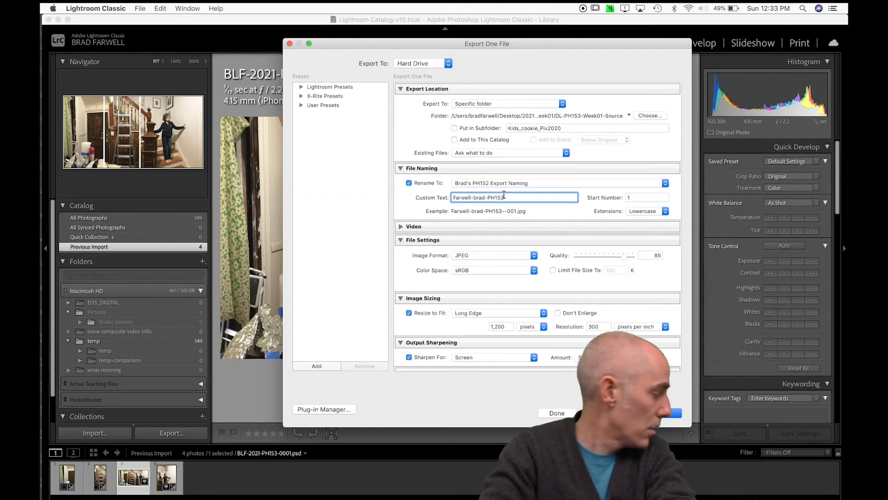
pyautogui.write('Exc03-01')
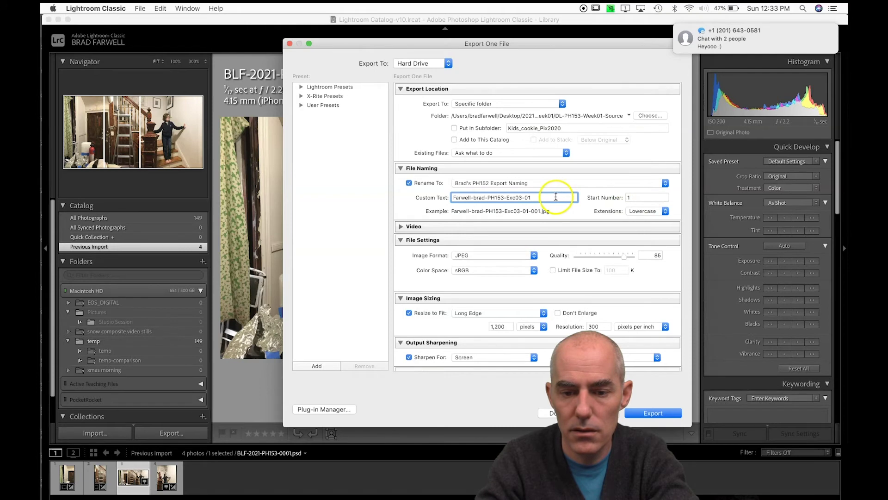
pyautogui.press('BackSpace')
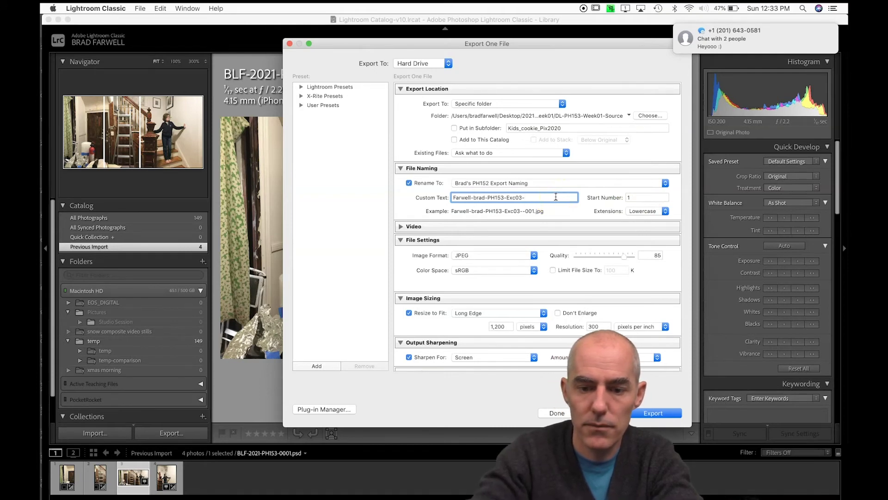
pyautogui.press('BackSpace')
pyautogui.click(492, 247)
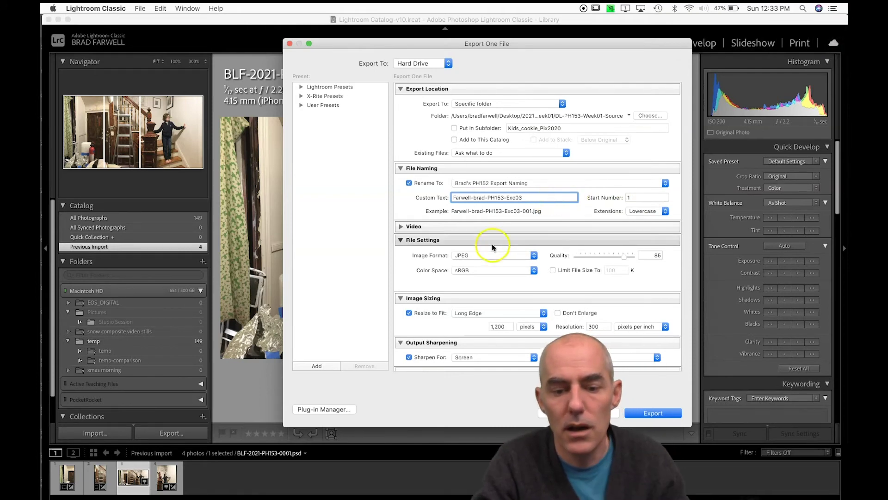
# Set the exported image's long edge to 3000 pixels
pyautogui.doubleClick(508, 326)
pyautogui.write('300')
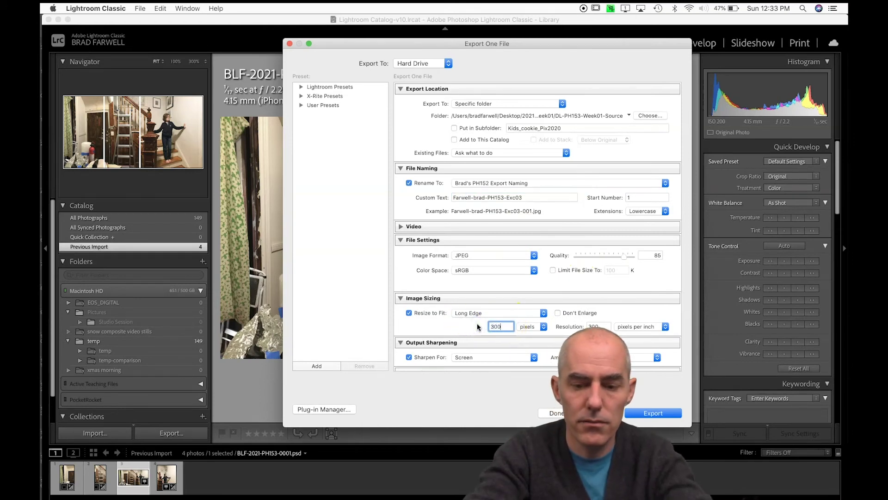
pyautogui.write('0')
# Name the export subfolder with the photographer's last and first name followed by PH153-Exc03, separated by hyphens
pyautogui.click(568, 127)
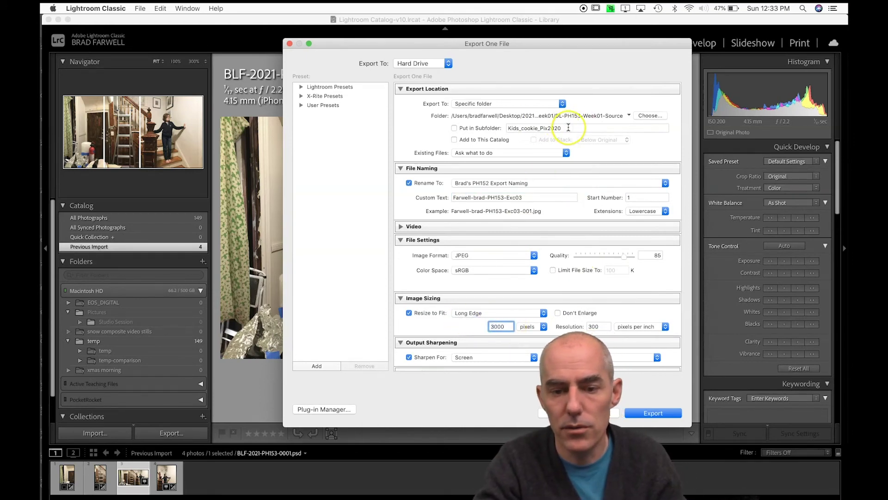
pyautogui.write('Farwe')
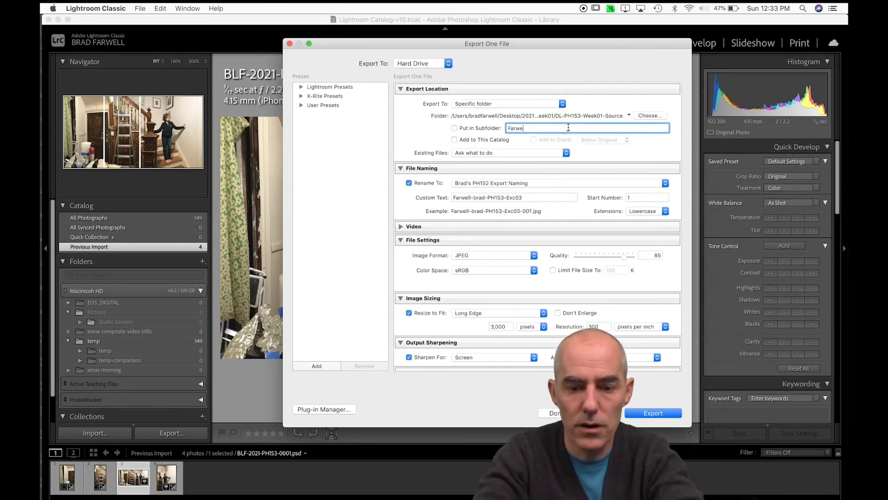
pyautogui.write('ll-Zb')
pyautogui.press('BackSpace')
pyautogui.press('BackSpace')
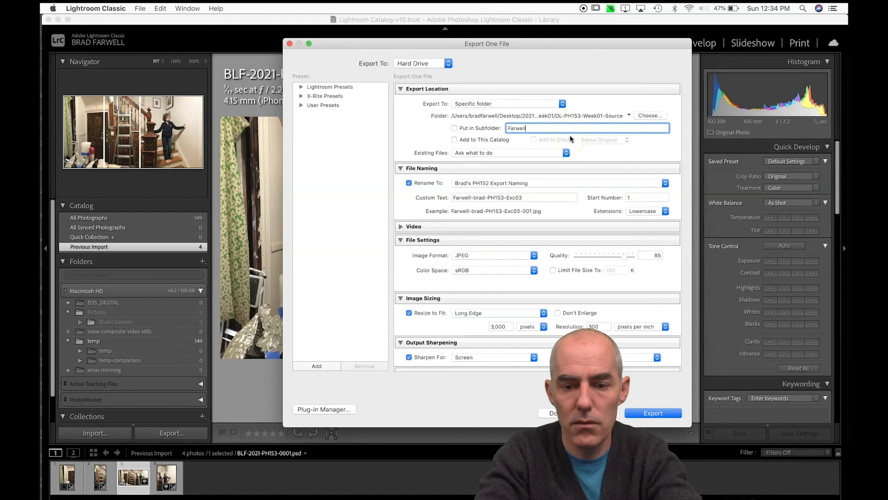
pyautogui.write('Brad-')
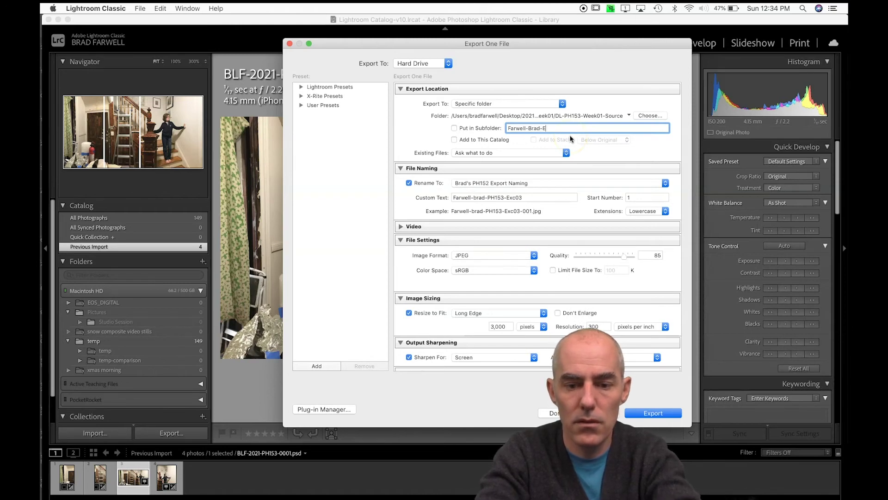
pyautogui.write('PH15')
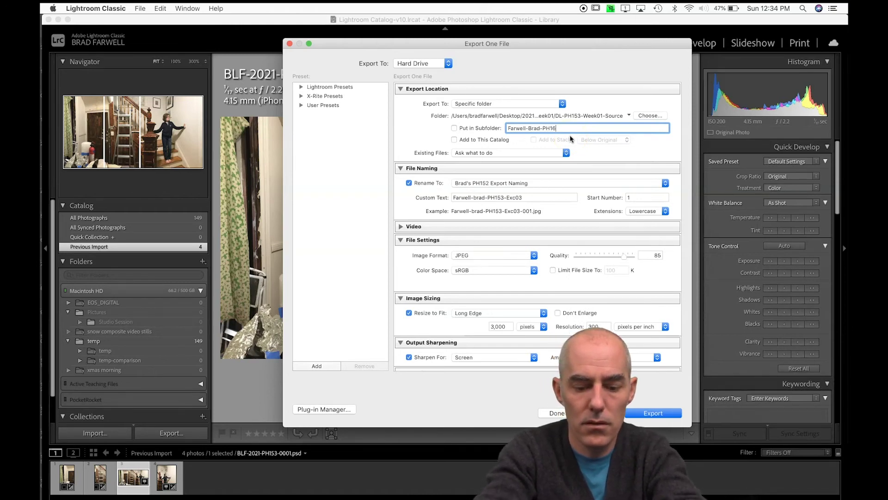
pyautogui.write('63')
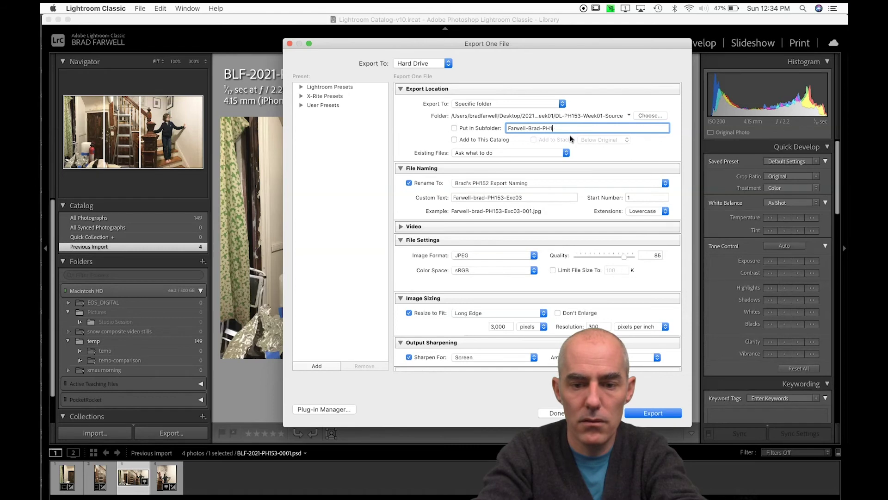
pyautogui.write('53-')
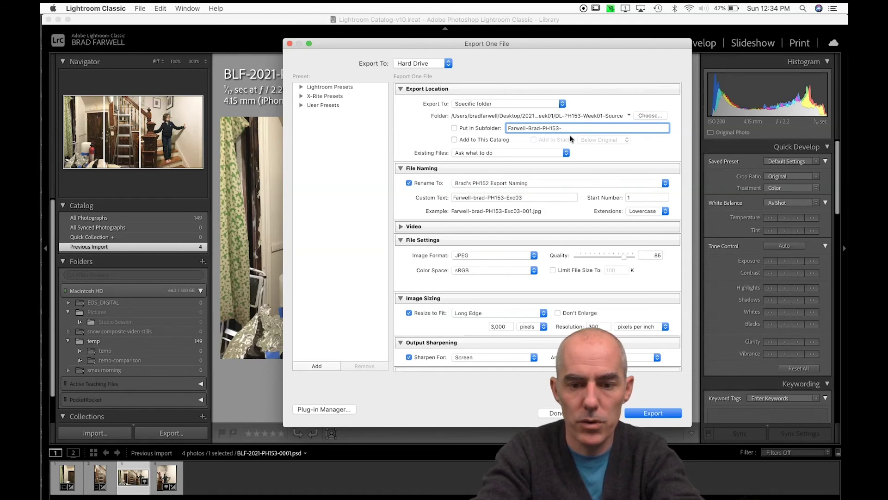
pyautogui.write('Exc03')
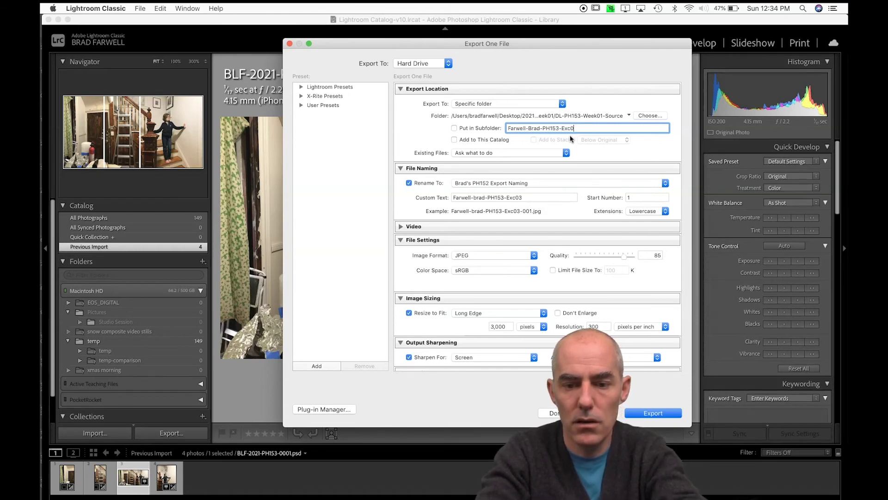
# Set the Desktop as the export destination folder and export the composite
pyautogui.click(654, 116)
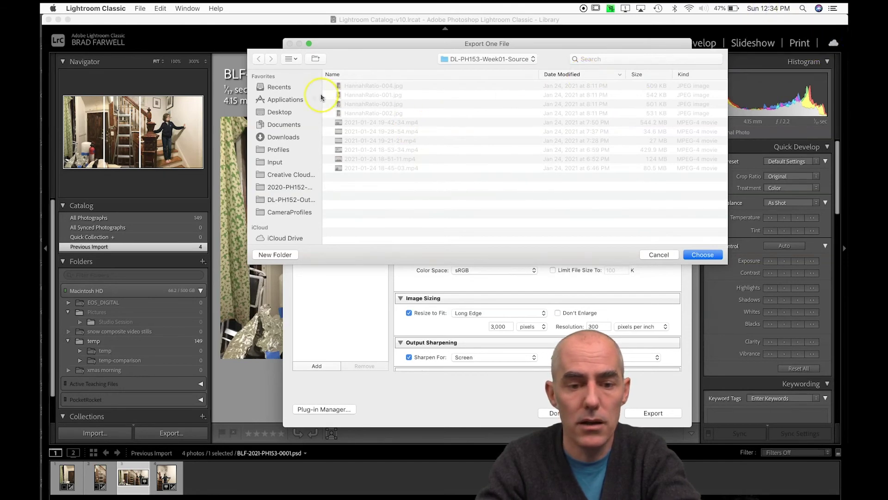
pyautogui.click(269, 116)
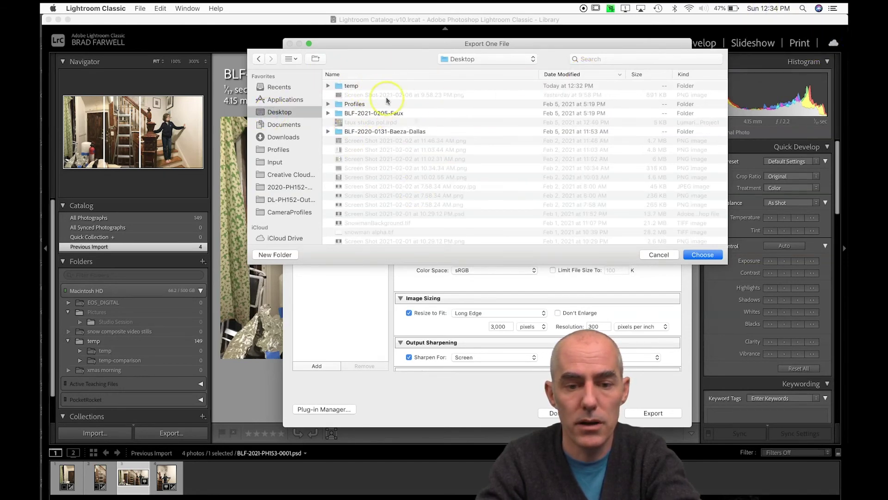
pyautogui.click(714, 256)
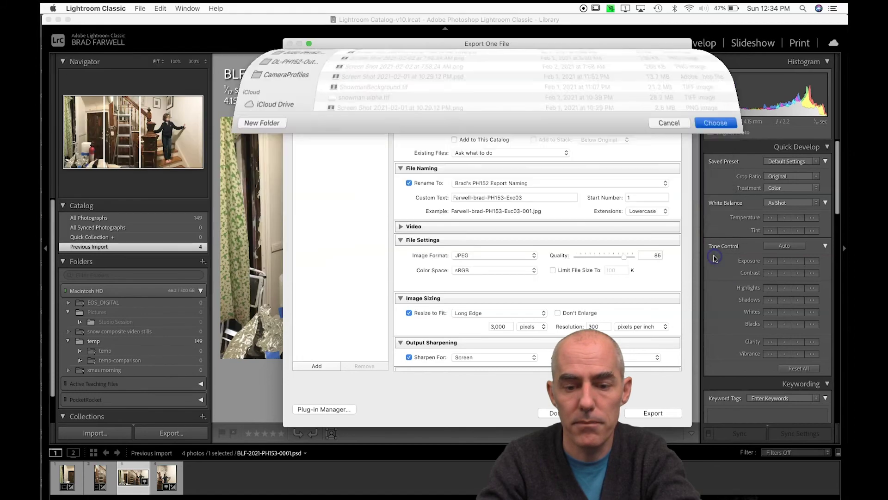
pyautogui.click(659, 413)
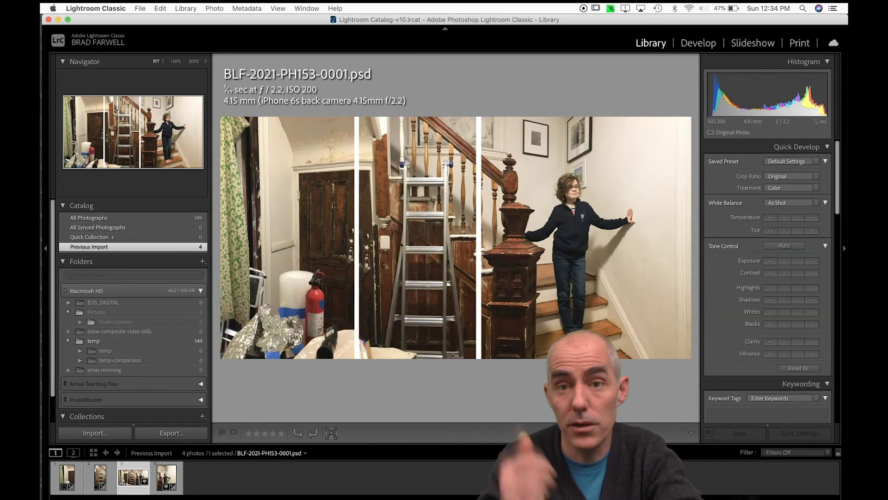
# Show the photos as a grid and select the three source JPGs 0001, 0002 and 0003, leaving out the composite PSD
pyautogui.press('g')
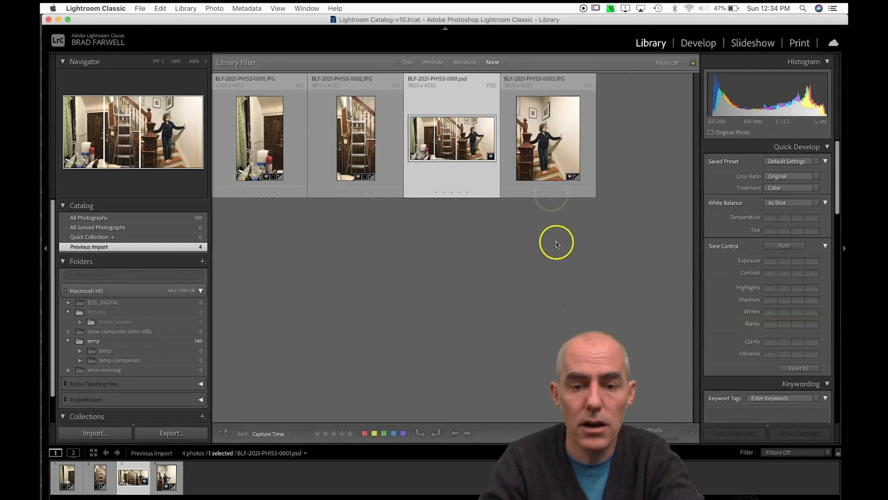
pyautogui.click(548, 139)
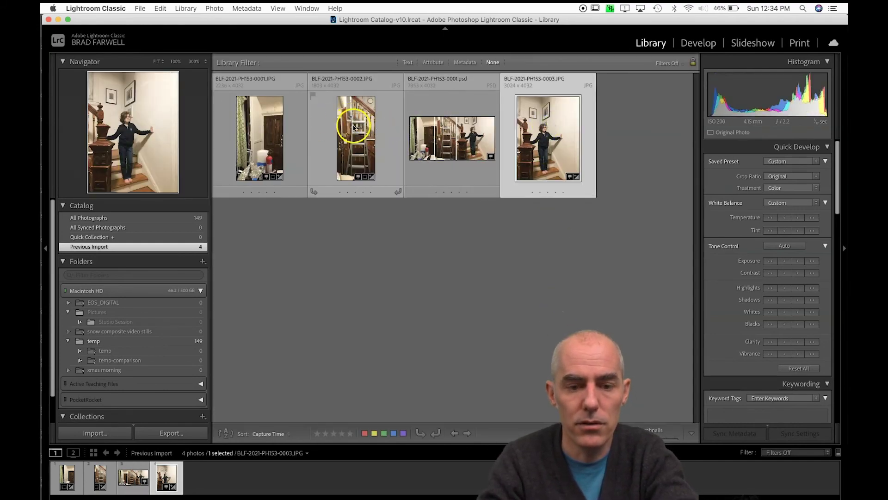
pyautogui.keyDown('super'); pyautogui.click(338, 121); pyautogui.keyUp('super')
pyautogui.keyDown('super'); pyautogui.click(272, 127); pyautogui.keyUp('super')
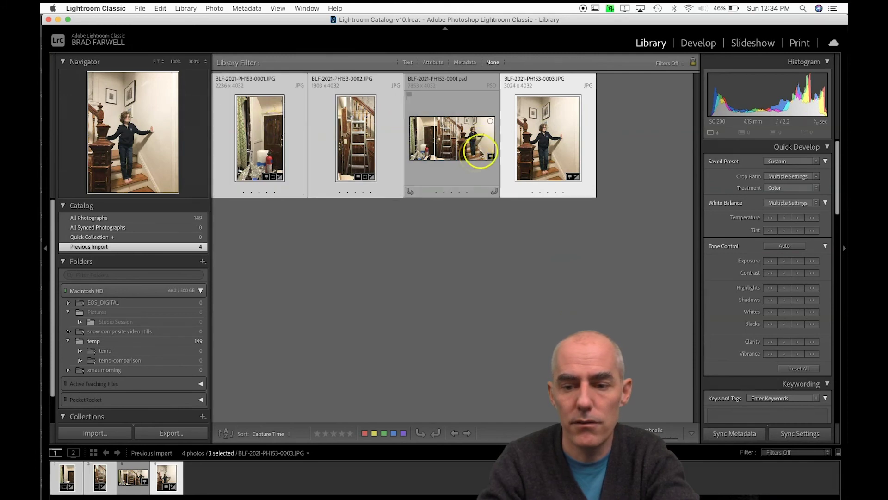
# Export the three selected source photos with the file numbering starting at 2, keeping the other export settings
pyautogui.click(170, 432)
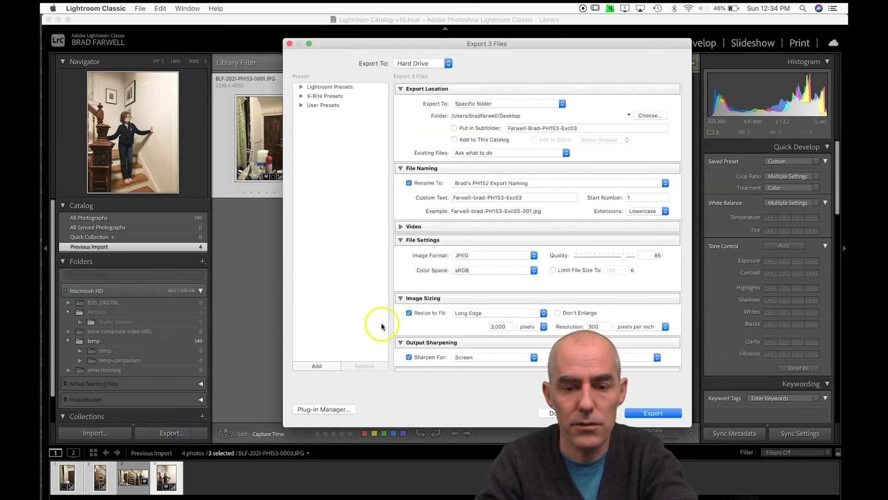
pyautogui.click(632, 197)
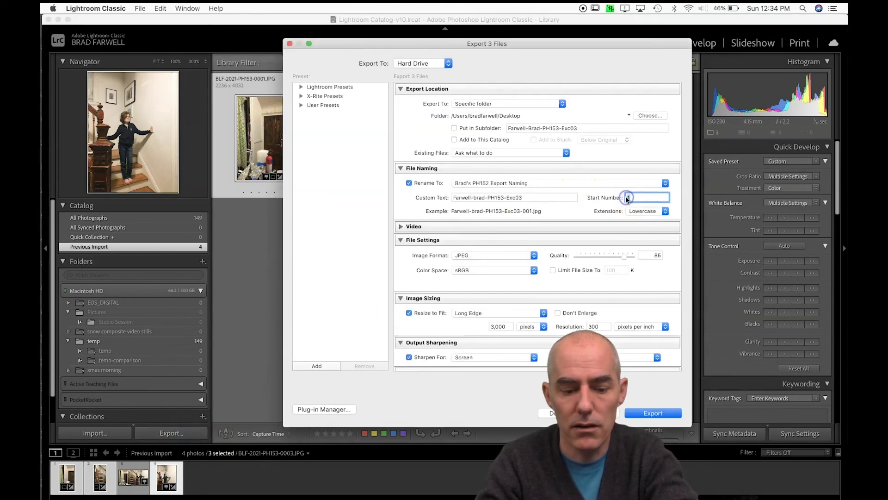
pyautogui.write('2')
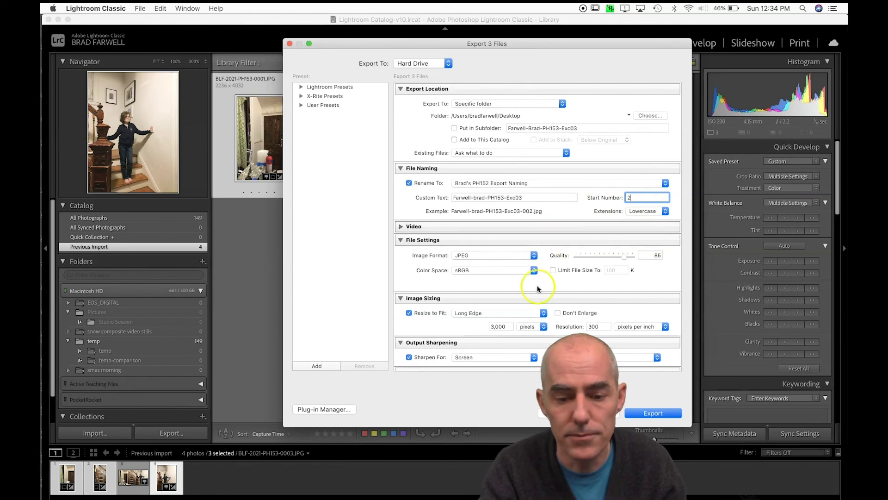
pyautogui.scroll(-4, 512, 324)
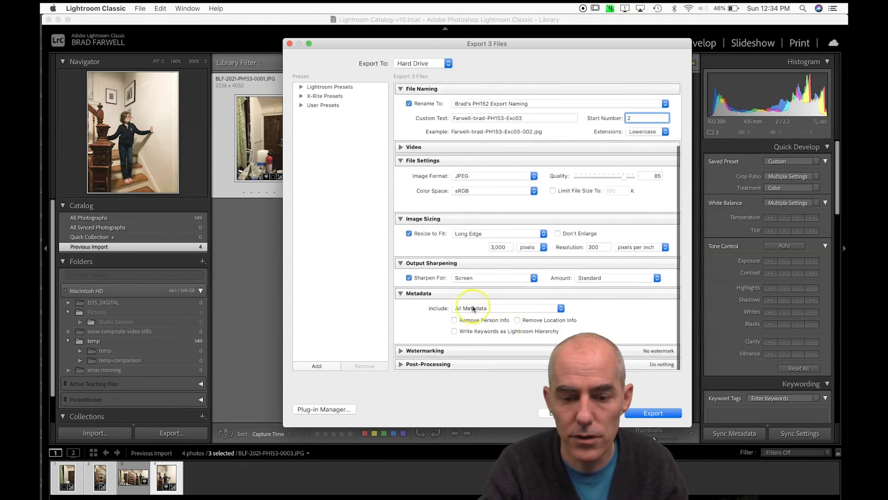
pyautogui.click(645, 413)
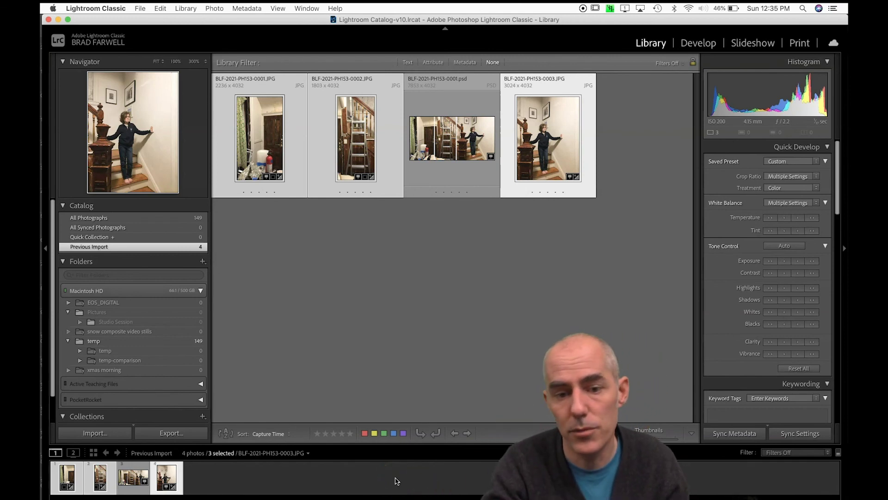
# Open the composite BLF-2021-PH153-0001.psd from the grid as a single enlarged image
pyautogui.click(387, 470)
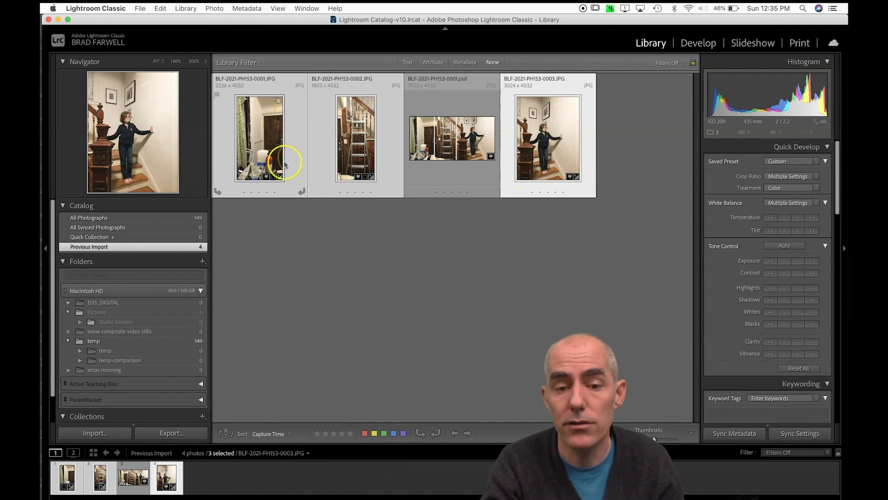
pyautogui.doubleClick(457, 137)
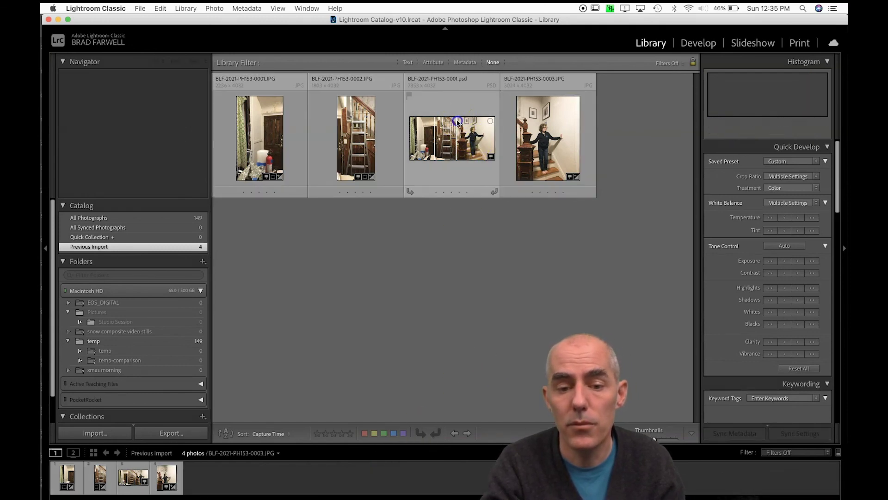